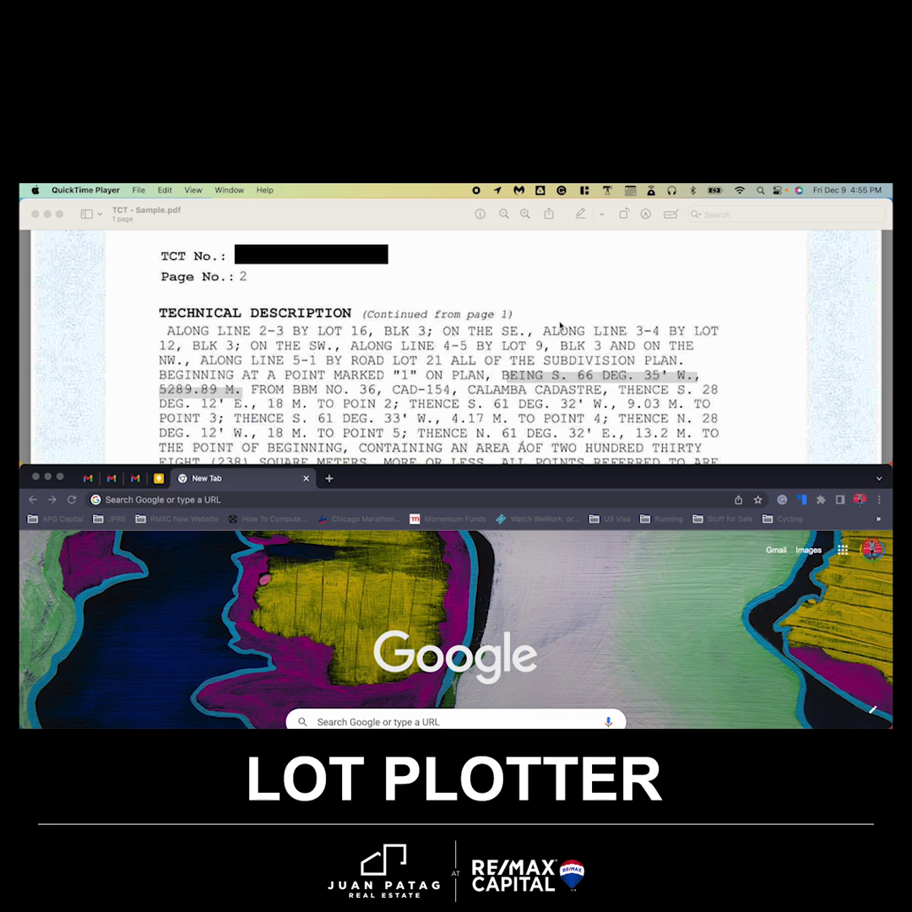
Step: View the TCT page full screen, then return to the normal PDF view
{"action": "left_click", "coordinate": [59, 214]}
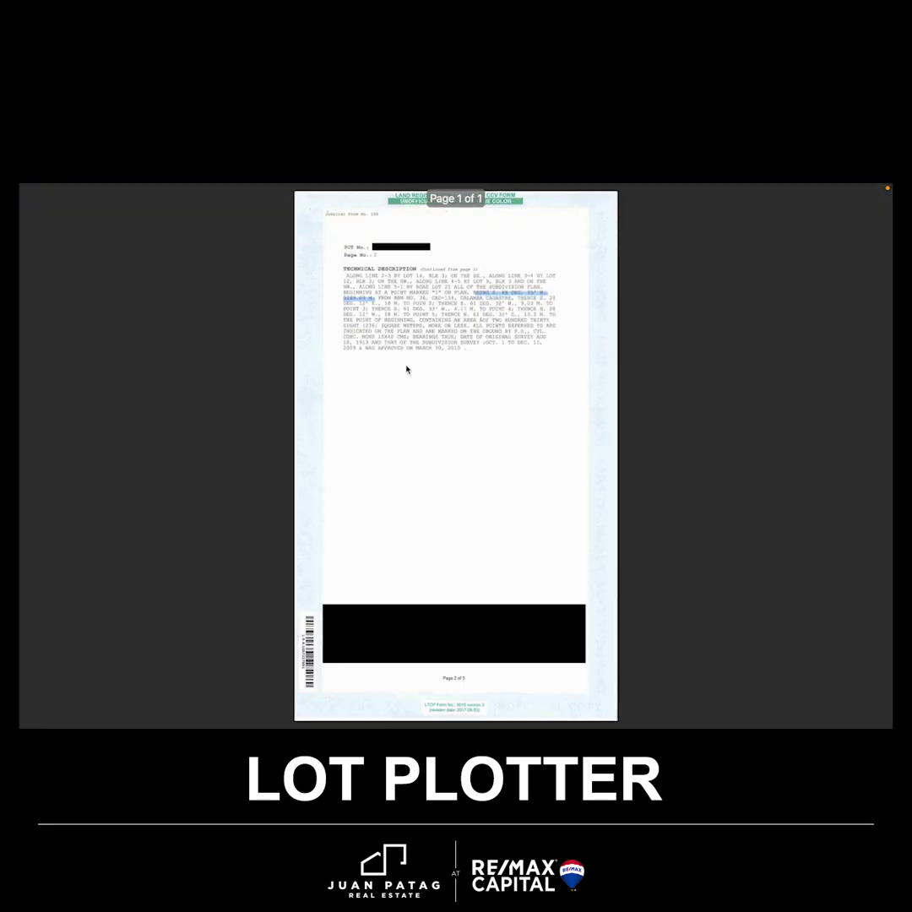
{"action": "key", "text": "Escape"}
{"action": "scroll", "coordinate": [374, 342], "scroll_direction": "up", "scroll_amount": 3}
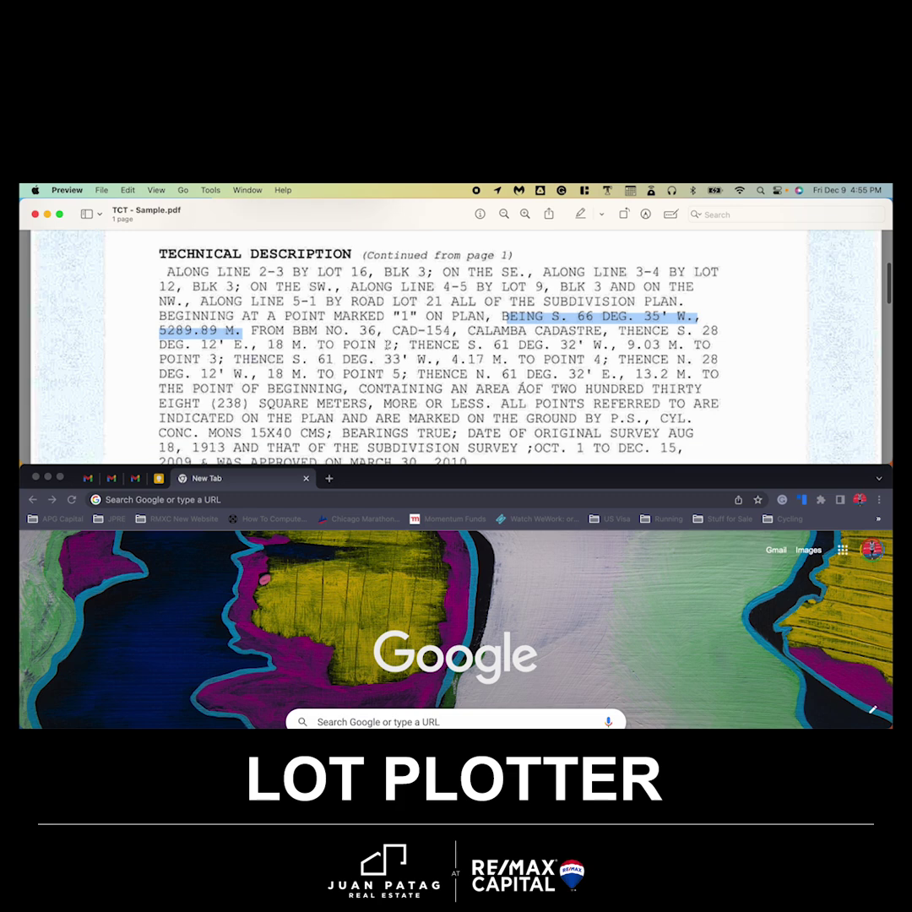
Step: Load geoportal.gov.ph in Chrome and launch the Lot Plotter map app from its menu
{"action": "left_click", "coordinate": [286, 498]}
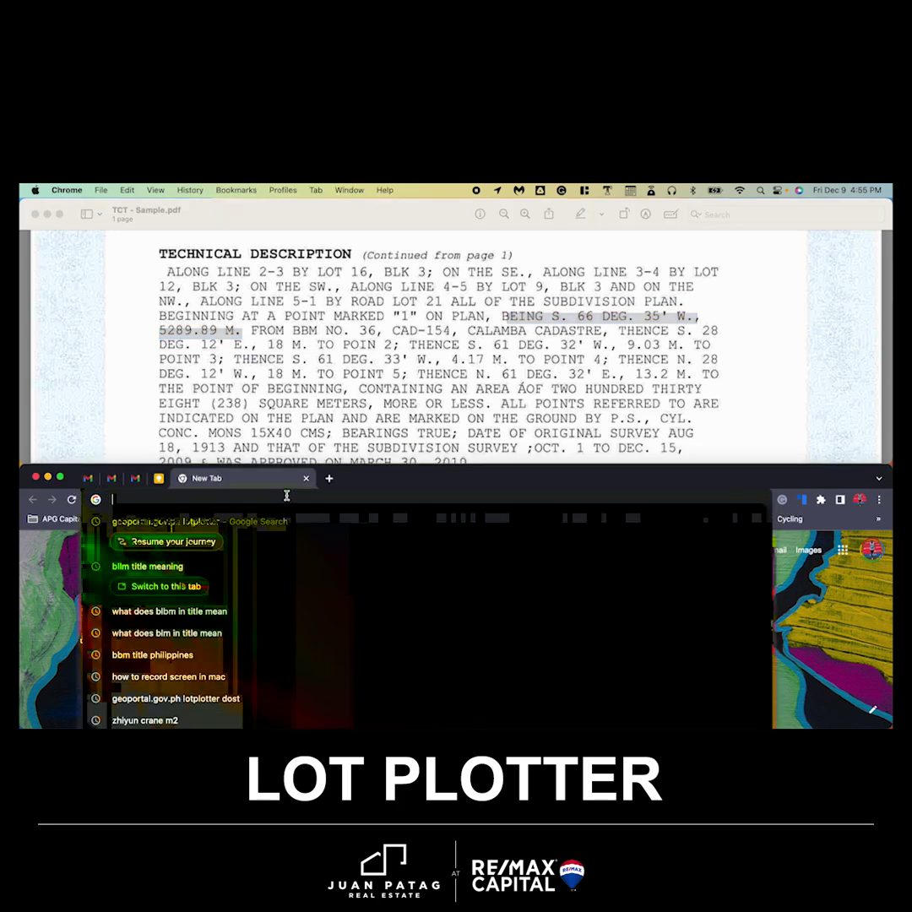
{"action": "type", "text": "geoportal.gov.ph"}
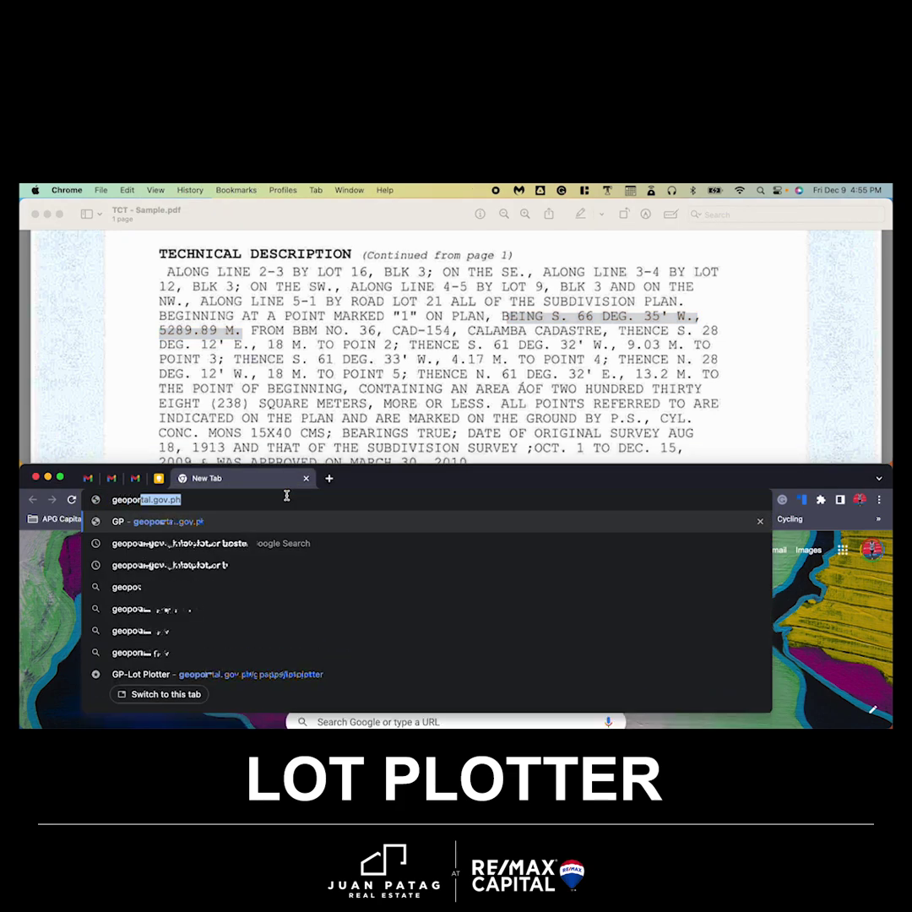
{"action": "key", "text": "Return"}
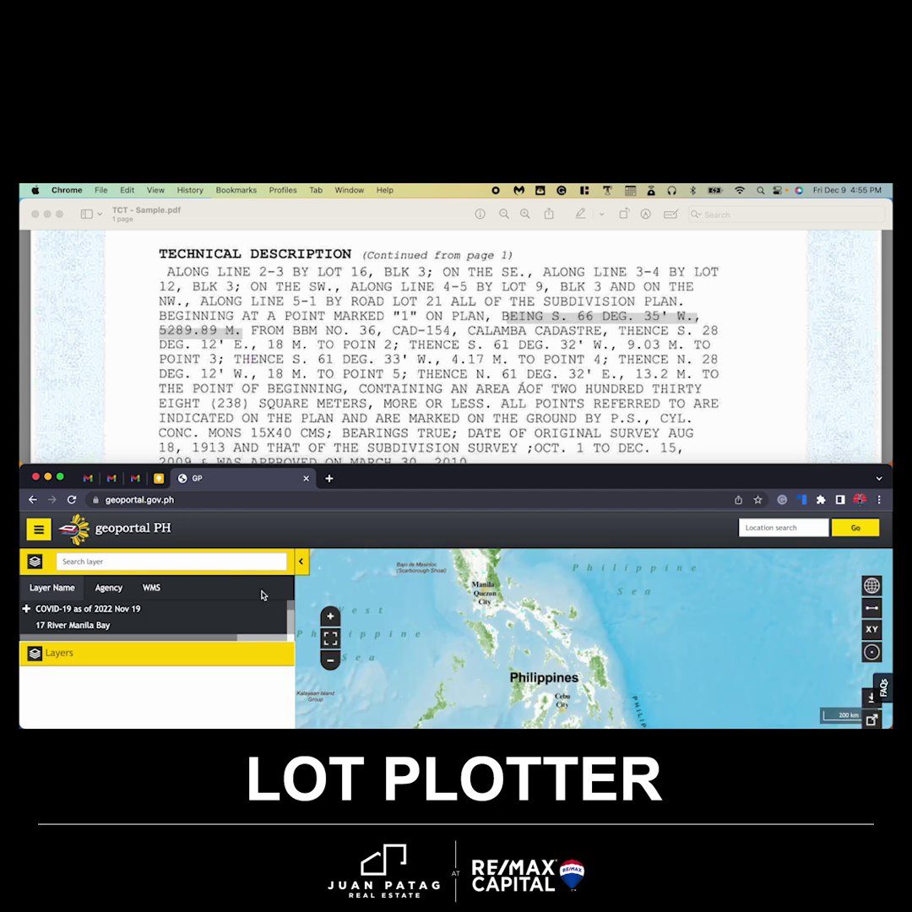
{"action": "left_click", "coordinate": [39, 531]}
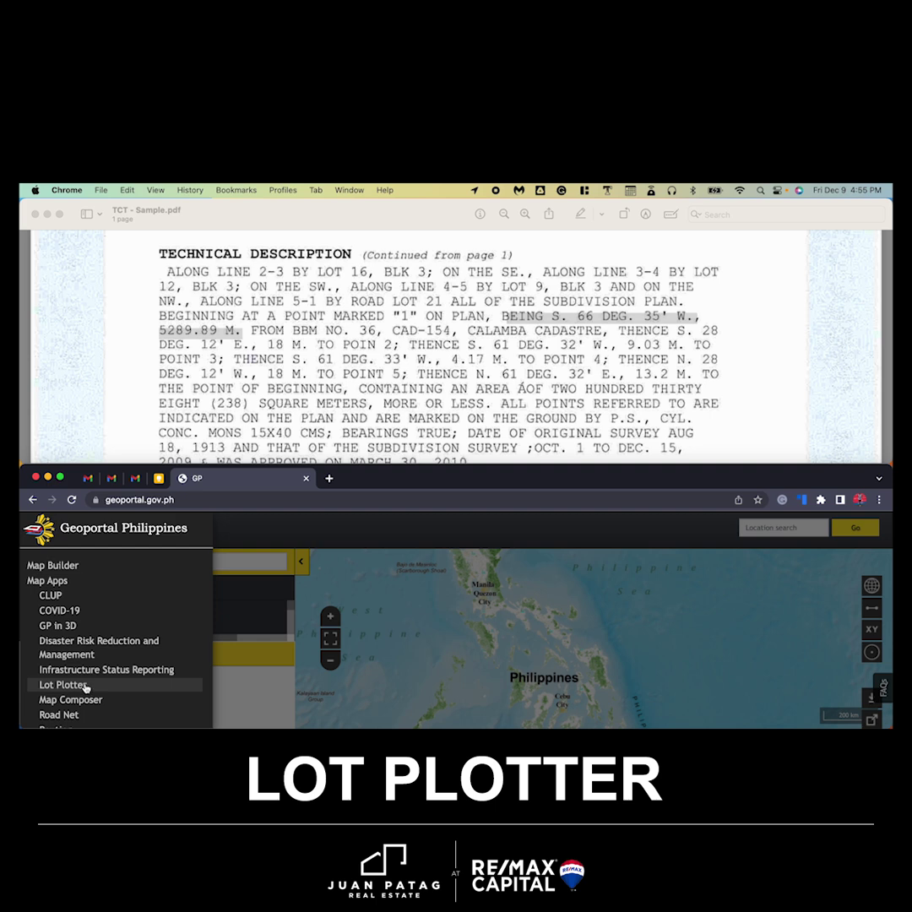
{"action": "left_click", "coordinate": [84, 685]}
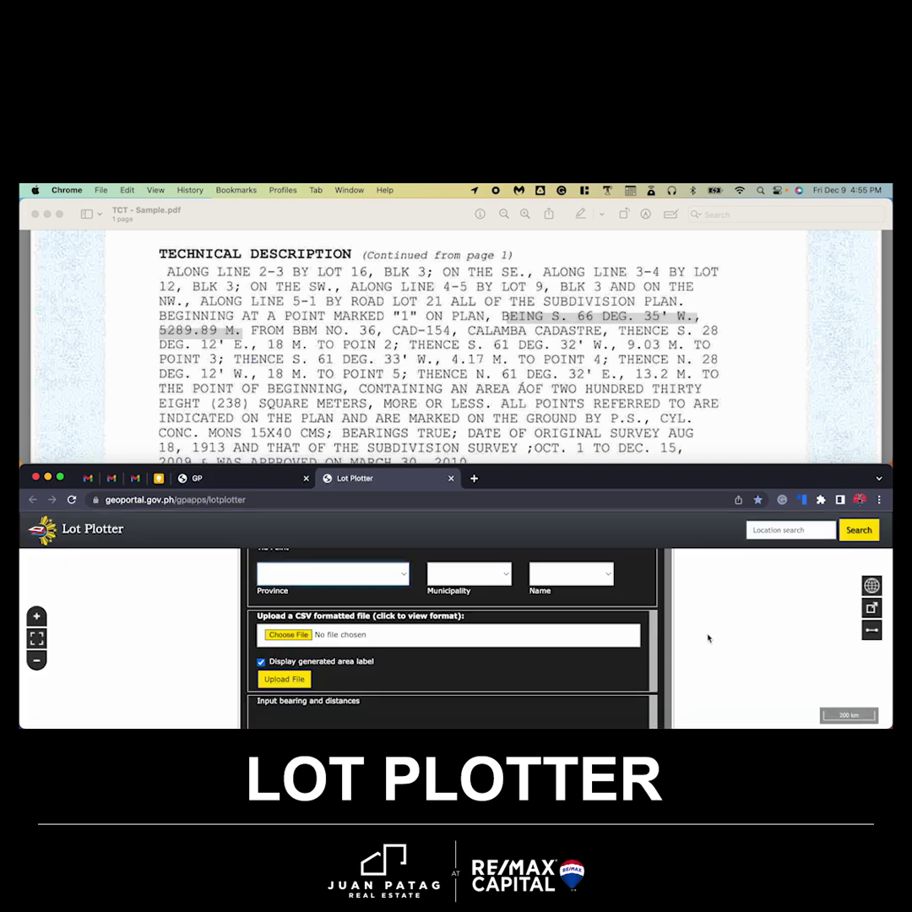
Step: Maximize the browser and set the tie point Province to LAGUNA and Municipality to CALAMBA
{"action": "double_click", "coordinate": [538, 481]}
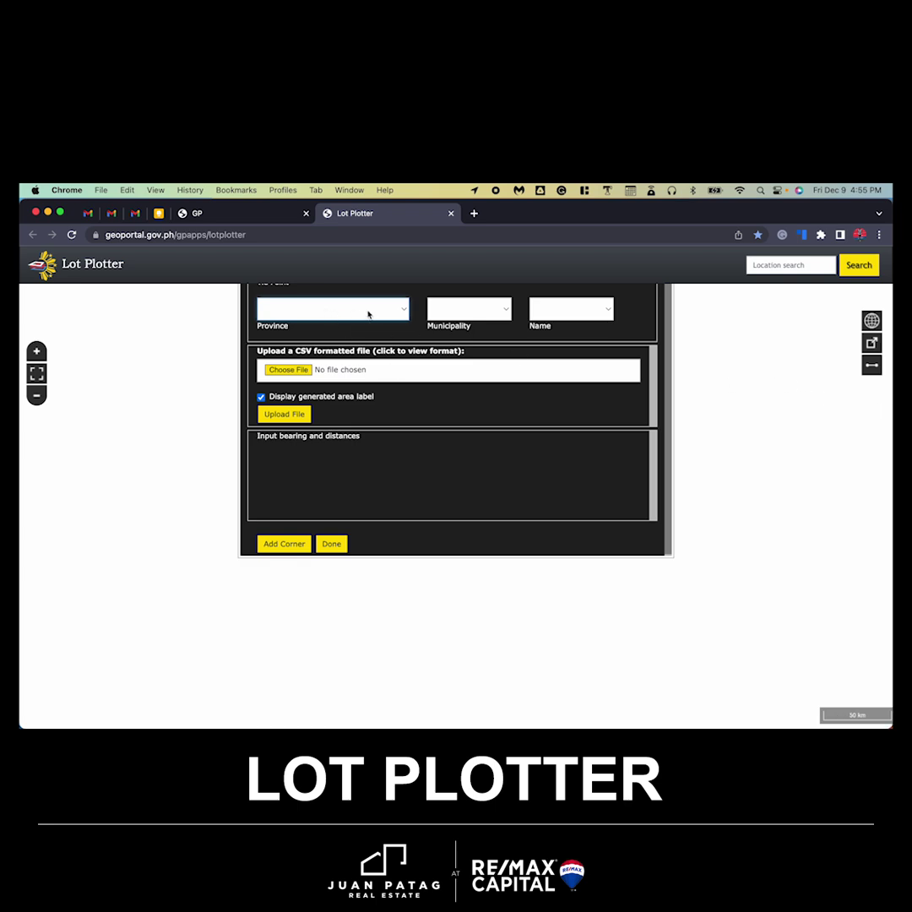
{"action": "left_click", "coordinate": [368, 314]}
{"action": "key", "text": "l"}
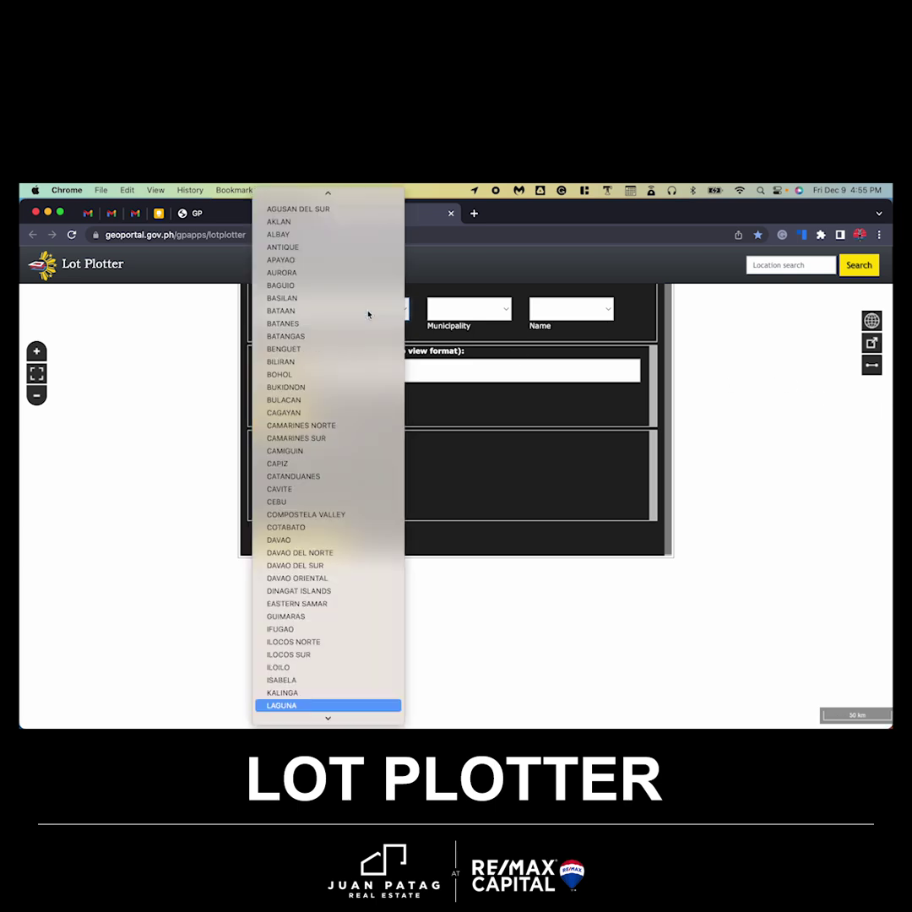
{"action": "key", "text": "Return"}
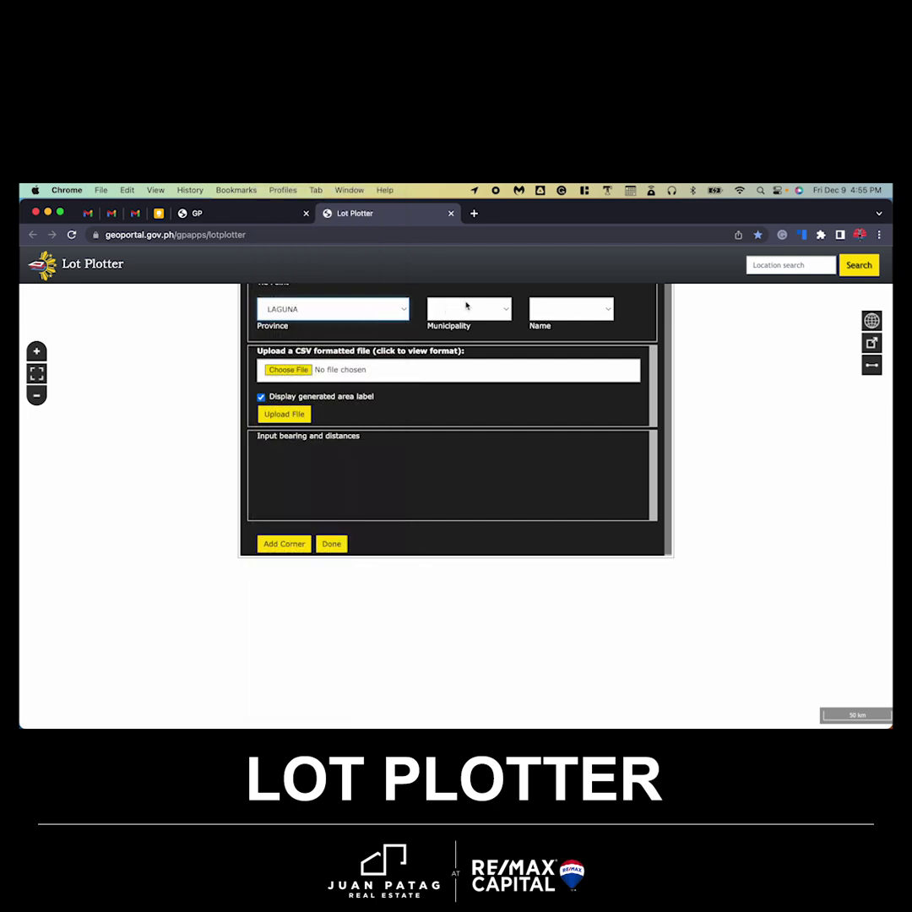
{"action": "left_click", "coordinate": [466, 307]}
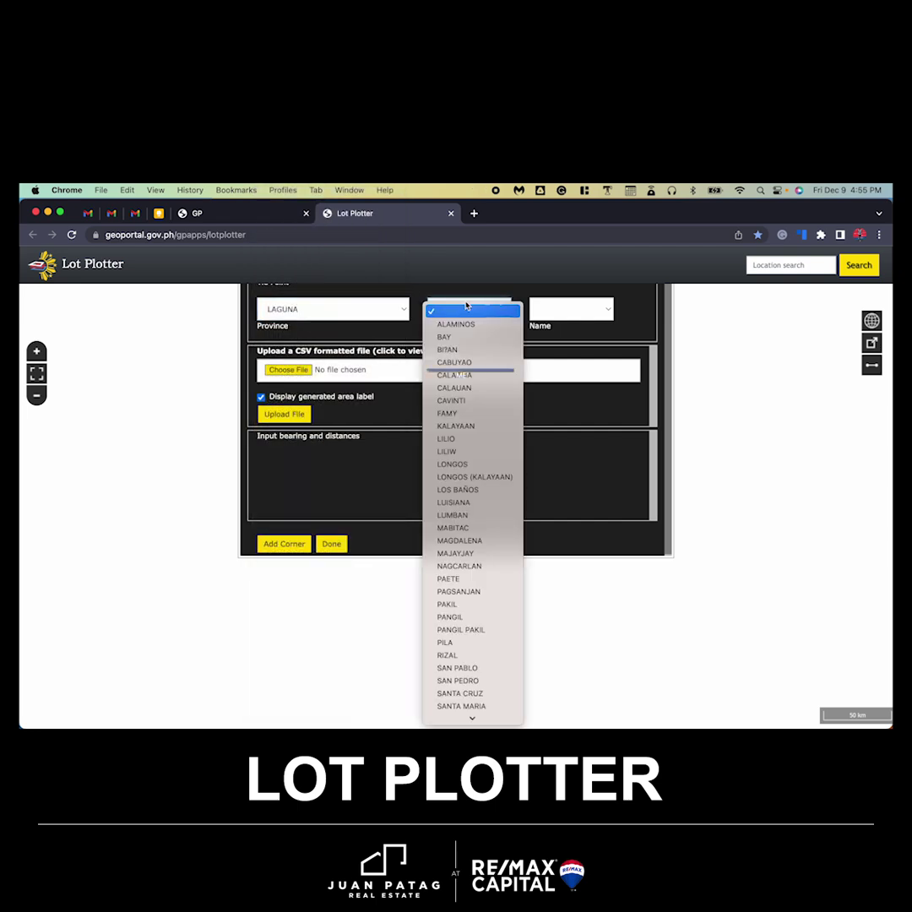
{"action": "left_click", "coordinate": [454, 375]}
Step: Browse the tie point Name list unchosen, then bring the TCT PDF forward and clear its selection
{"action": "left_click", "coordinate": [571, 310]}
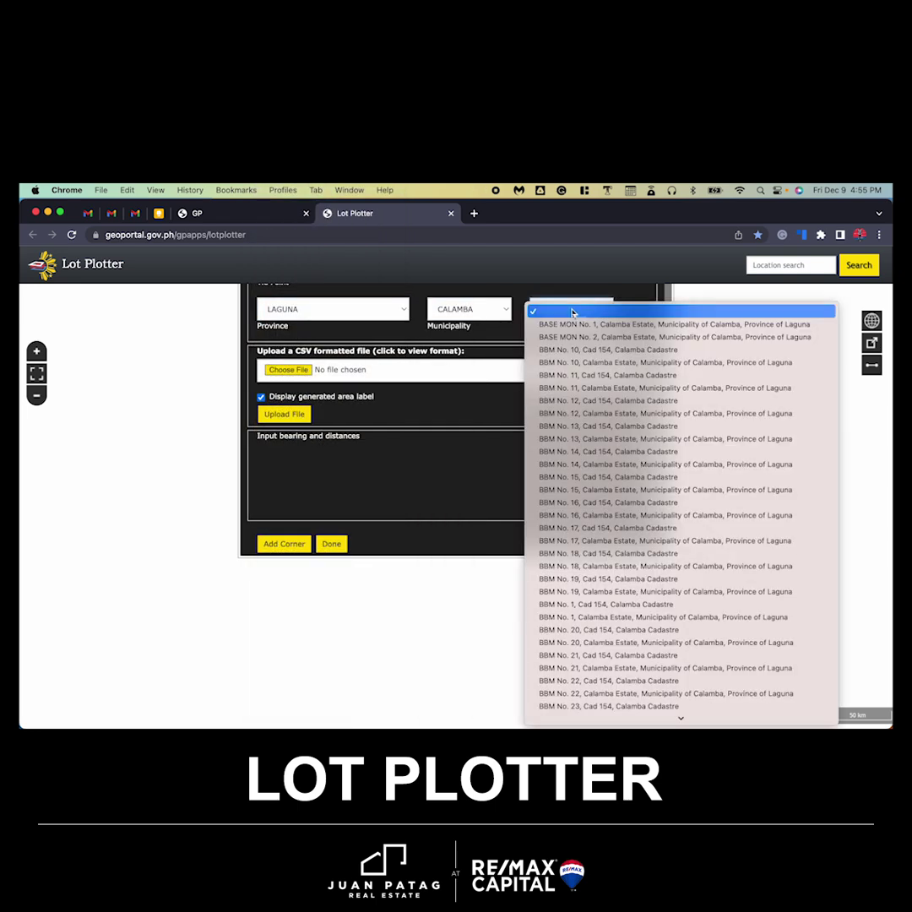
{"action": "scroll", "coordinate": [627, 405], "scroll_direction": "down", "scroll_amount": 5}
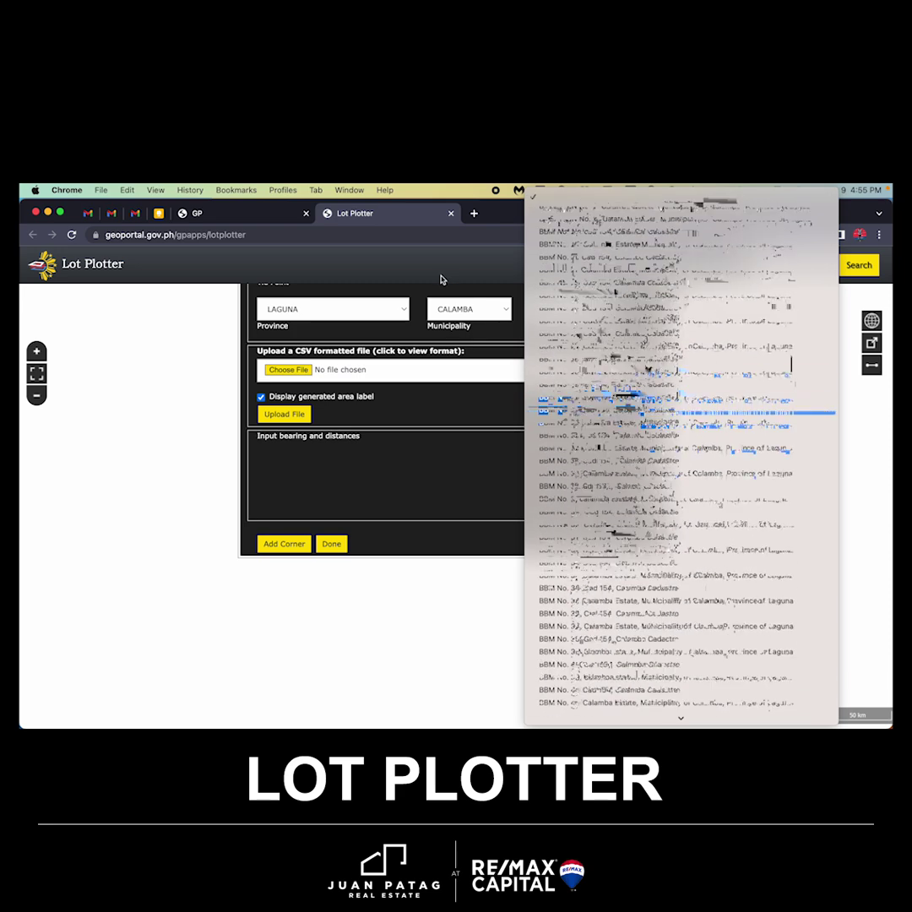
{"action": "left_click", "coordinate": [509, 214]}
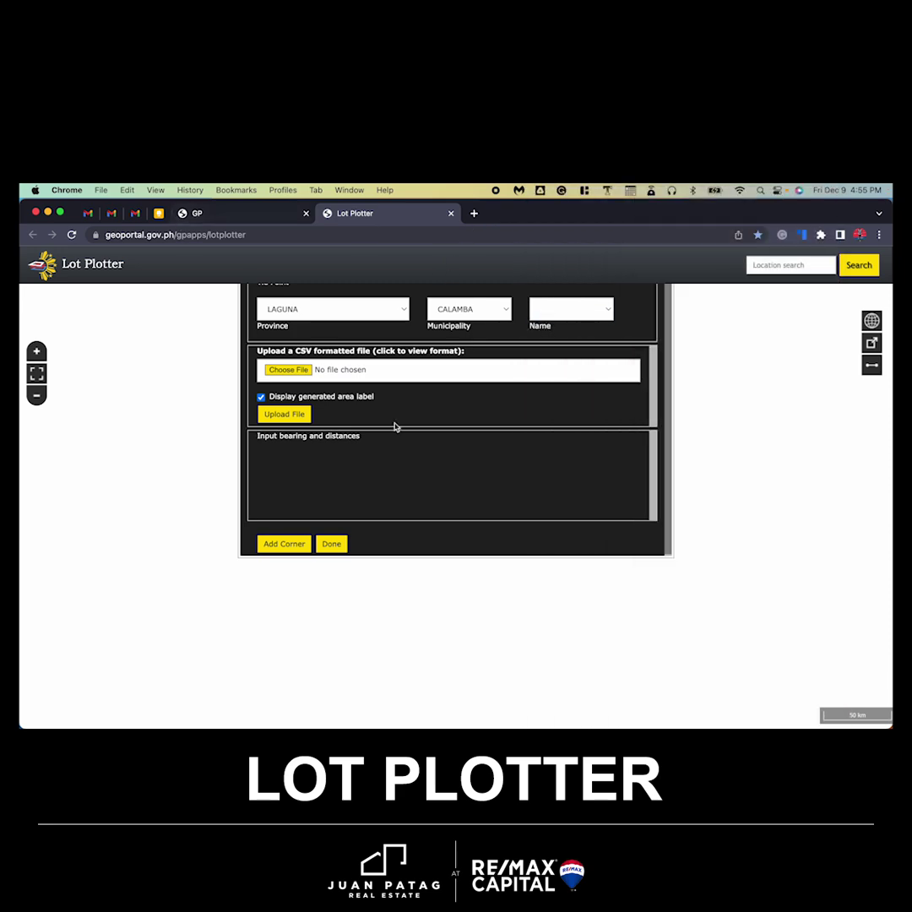
{"action": "key", "text": "ctrl+Up"}
{"action": "left_click", "coordinate": [420, 320]}
{"action": "left_click", "coordinate": [363, 348]}
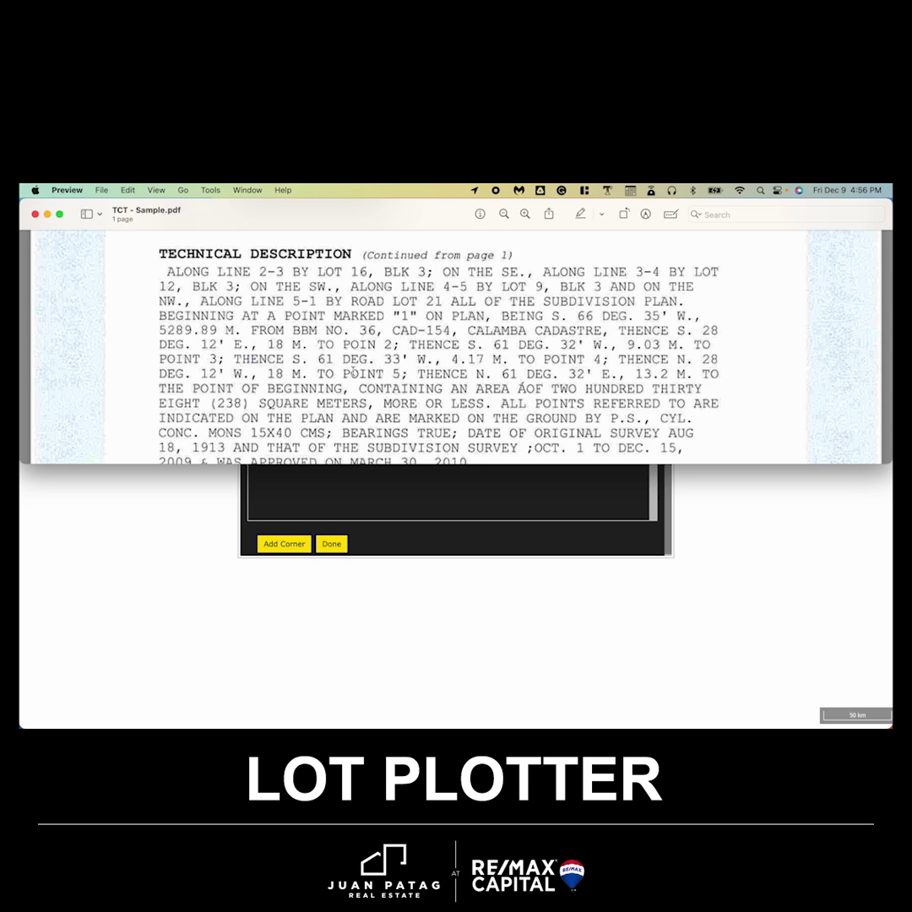
Step: Highlight the beginning point, tie line and 'BBM NO. 36' in the PDF, then reopen Lot Plotter's Name list
{"action": "left_click_drag", "start_coordinate": [160, 314], "coordinate": [418, 314]}
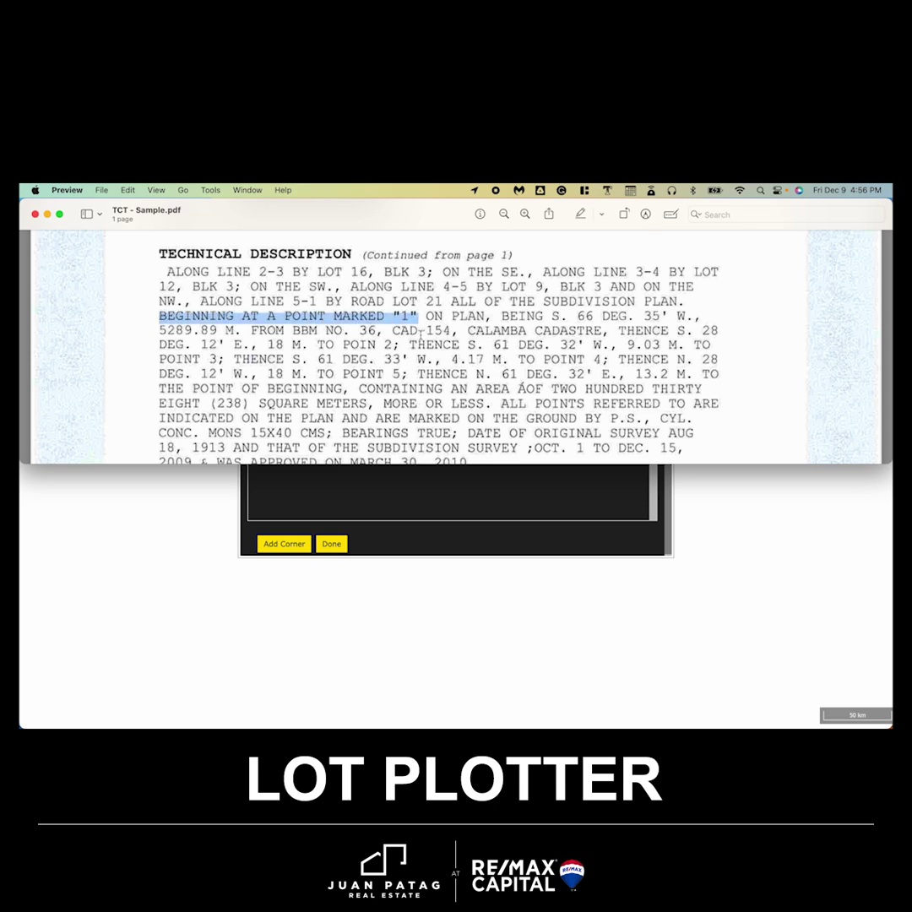
{"action": "left_click_drag", "start_coordinate": [426, 315], "coordinate": [340, 334]}
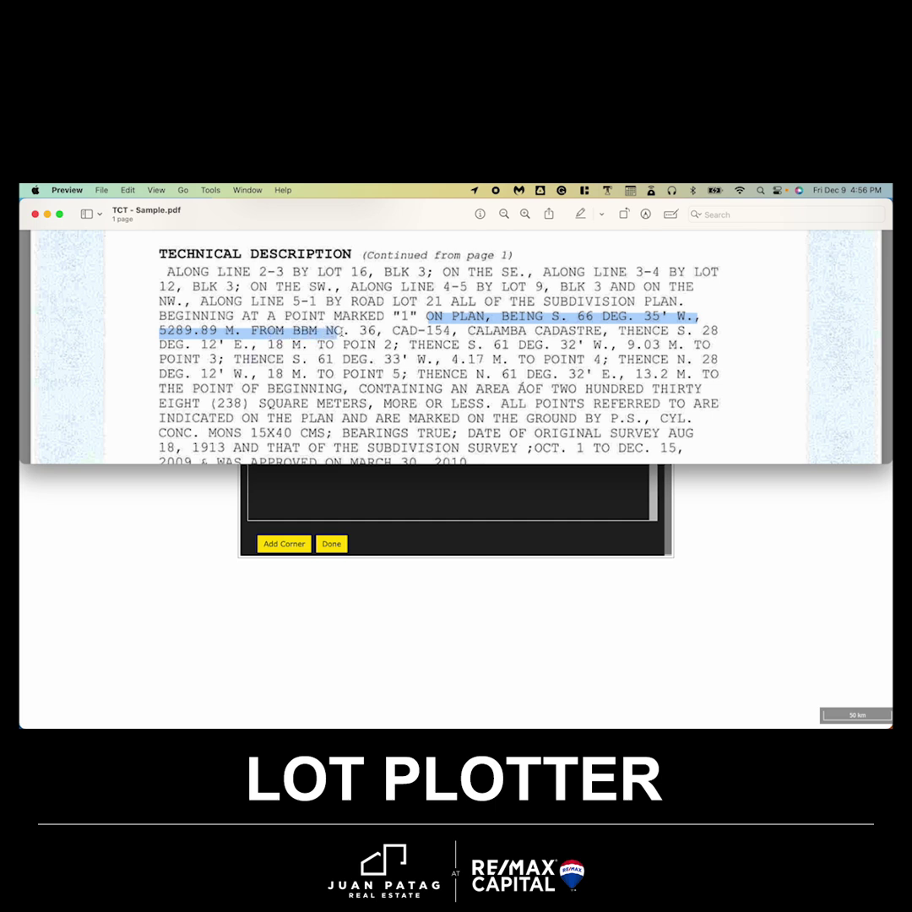
{"action": "left_click", "coordinate": [345, 347]}
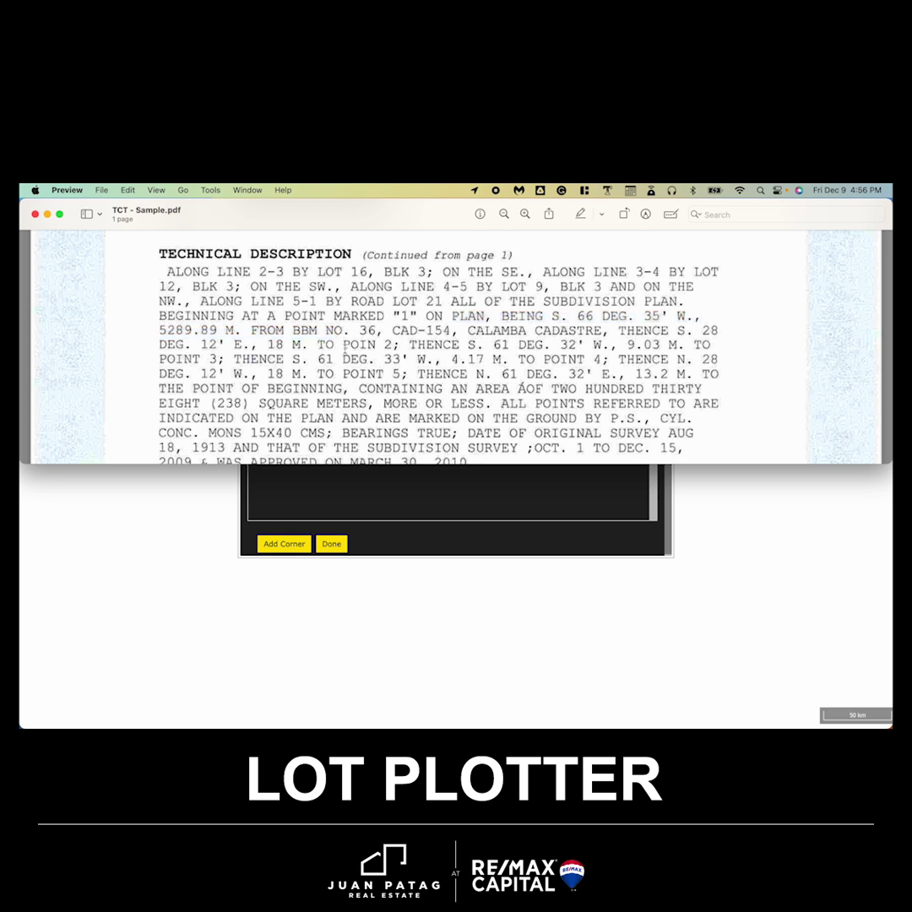
{"action": "left_click_drag", "start_coordinate": [291, 331], "coordinate": [410, 331]}
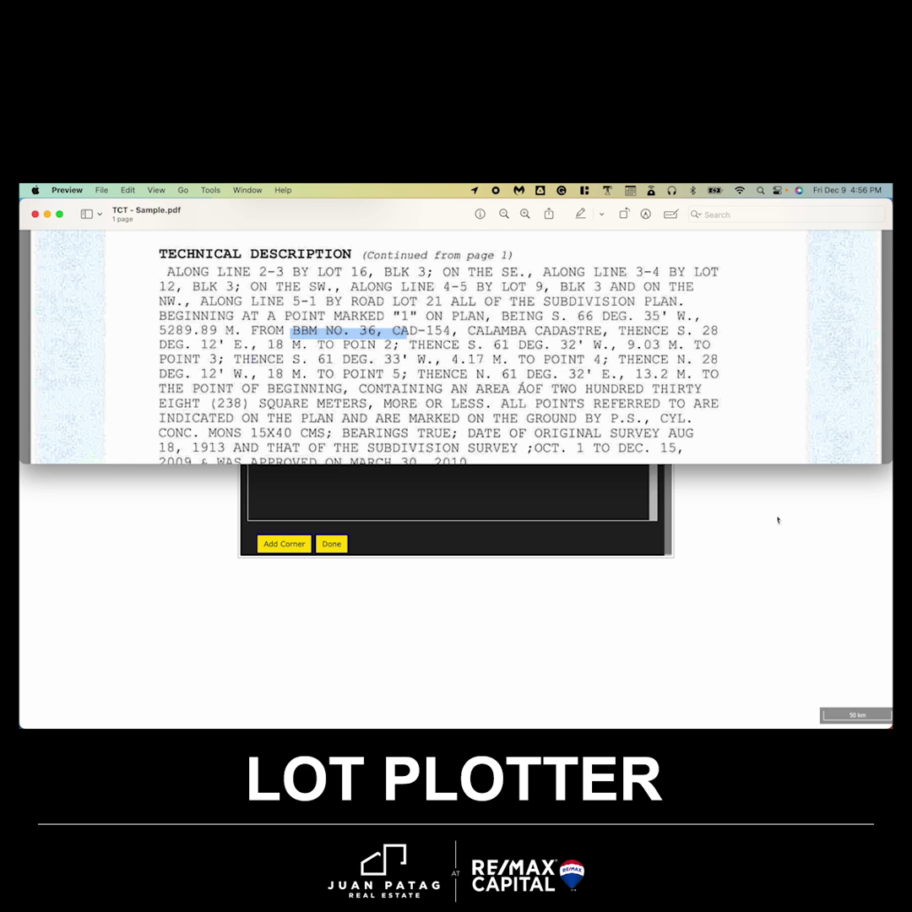
{"action": "left_click", "coordinate": [778, 519]}
{"action": "left_click", "coordinate": [568, 313]}
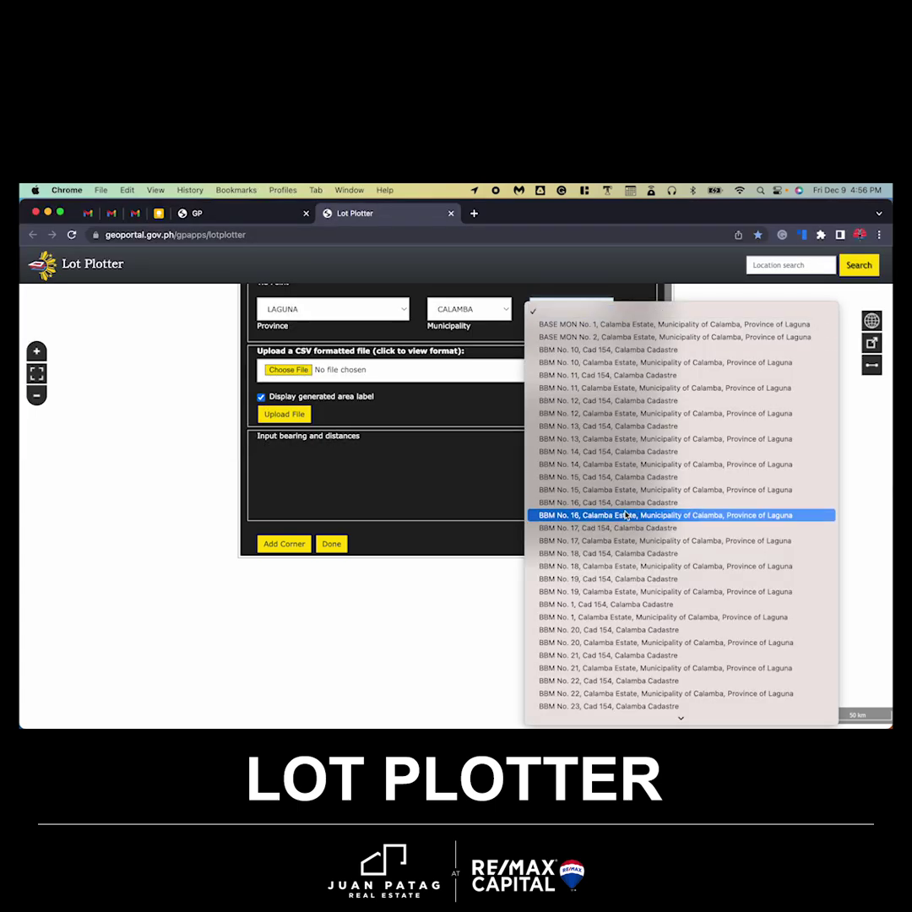
Step: Choose 'BBM No. 36, Cad 154, Calamba Cadastre' as the tie point, then switch to the PDF
{"action": "scroll", "coordinate": [612, 515], "scroll_direction": "down", "scroll_amount": 3}
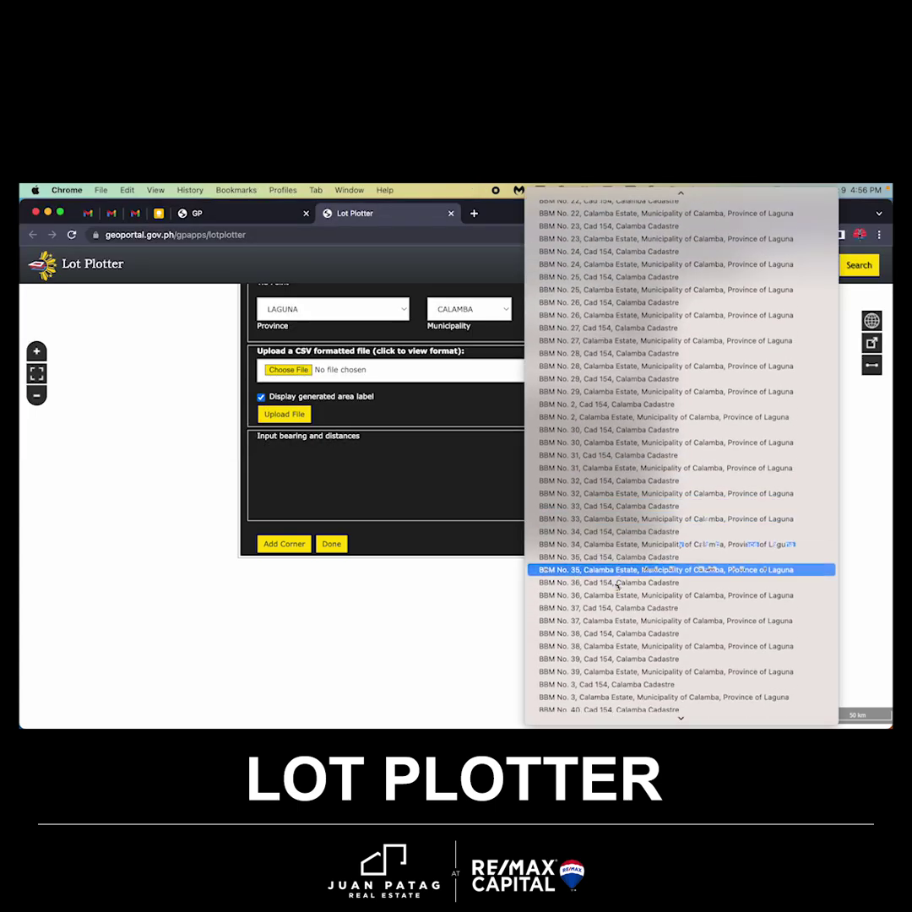
{"action": "left_click", "coordinate": [617, 582]}
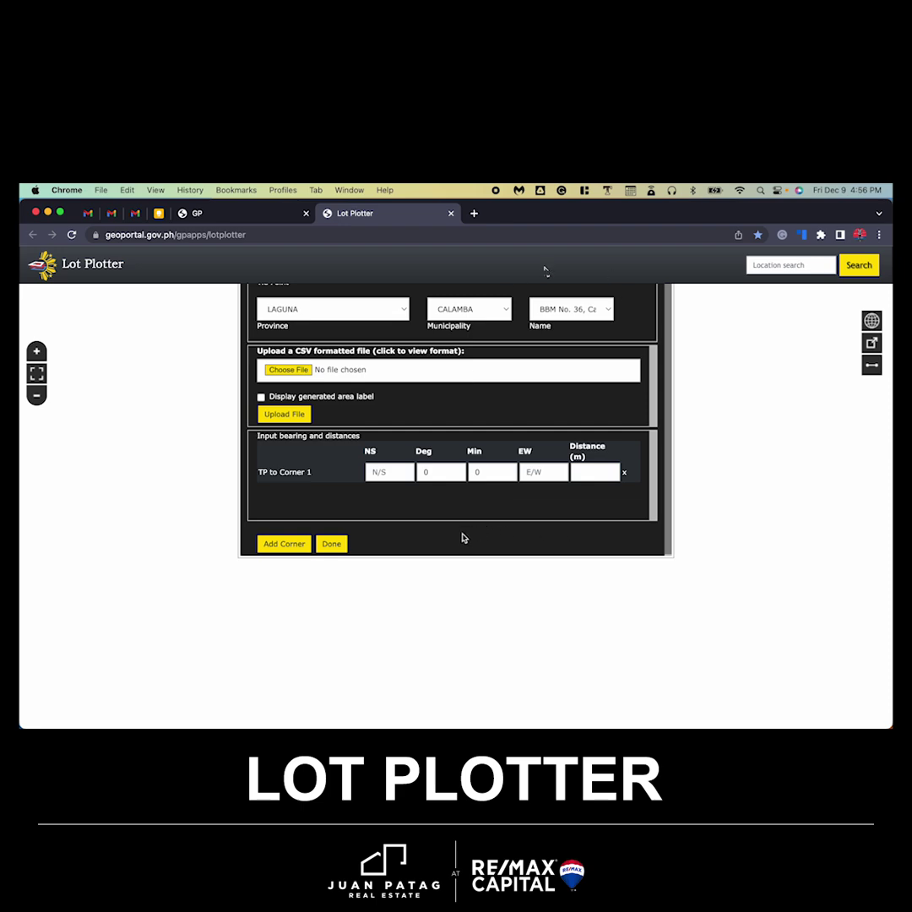
{"action": "key", "text": "ctrl+Up"}
{"action": "left_click", "coordinate": [423, 338]}
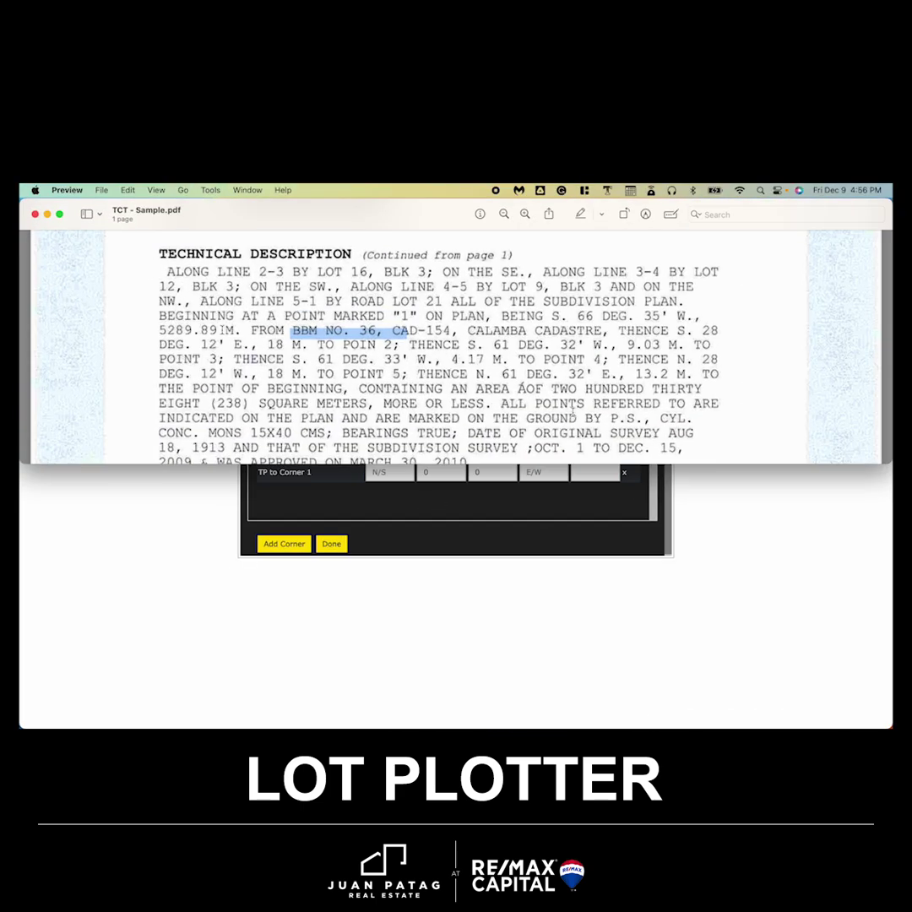
Step: Select the tie line text S. 66 DEG. 35' W., 5289.89 M. in the PDF and return to Lot Plotter
{"action": "left_click", "coordinate": [424, 329]}
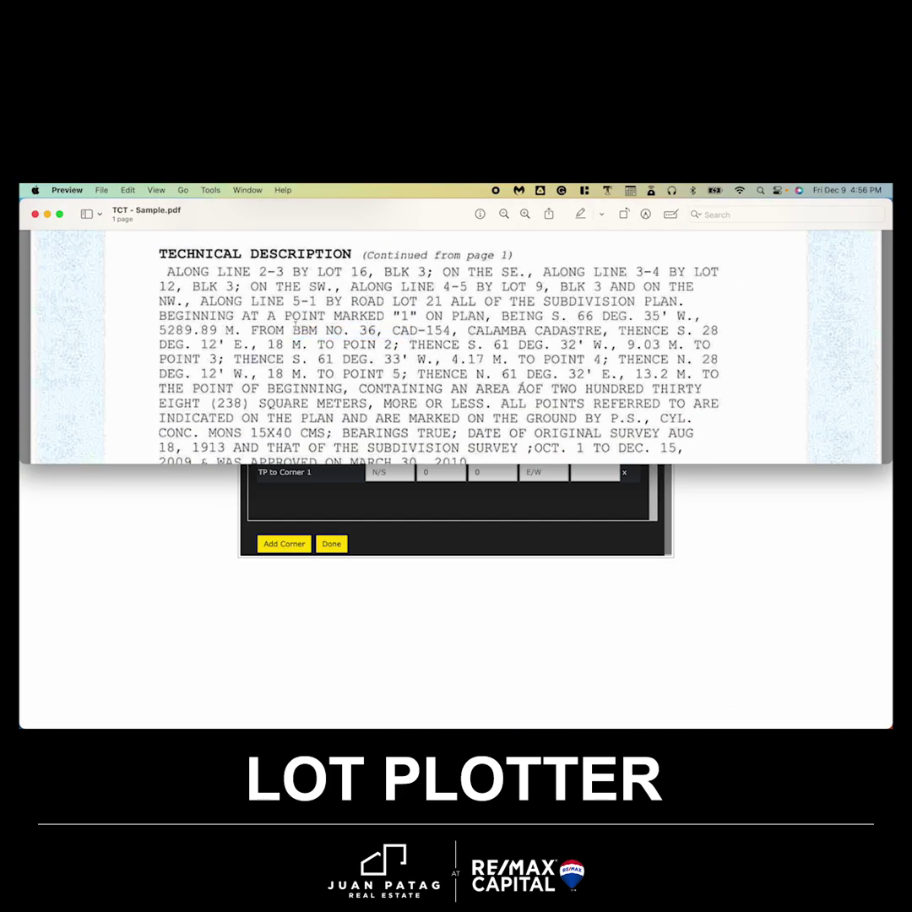
{"action": "left_click_drag", "start_coordinate": [293, 330], "coordinate": [388, 331]}
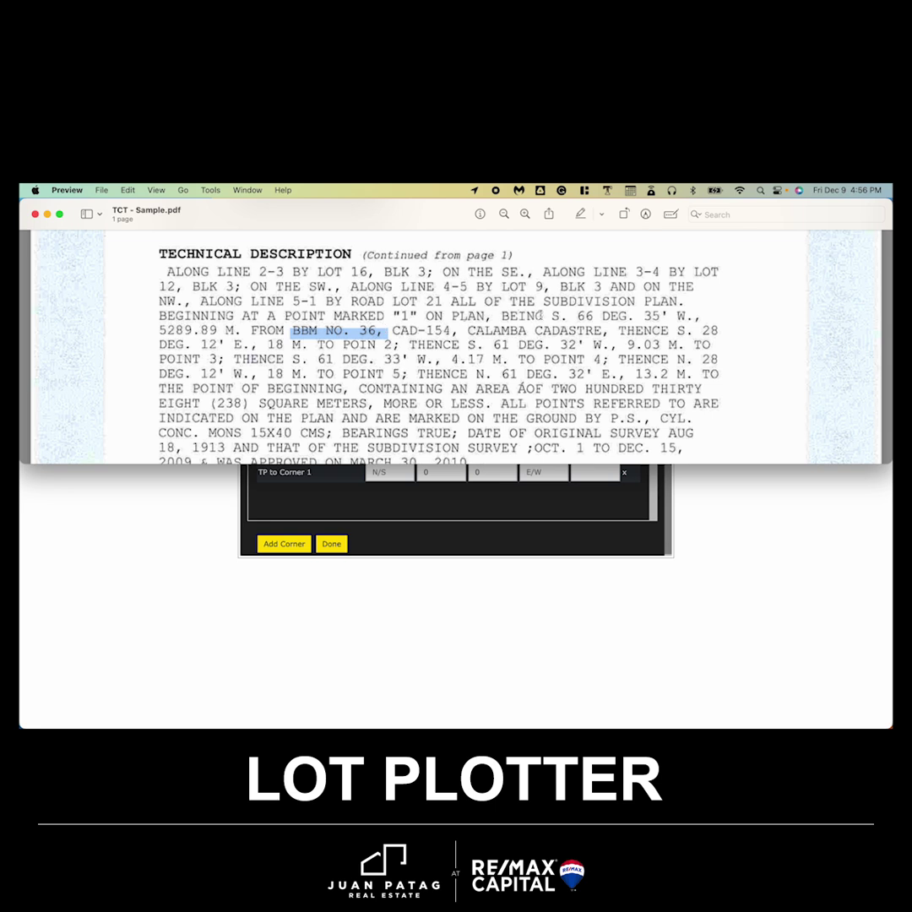
{"action": "left_click_drag", "start_coordinate": [501, 317], "coordinate": [264, 332]}
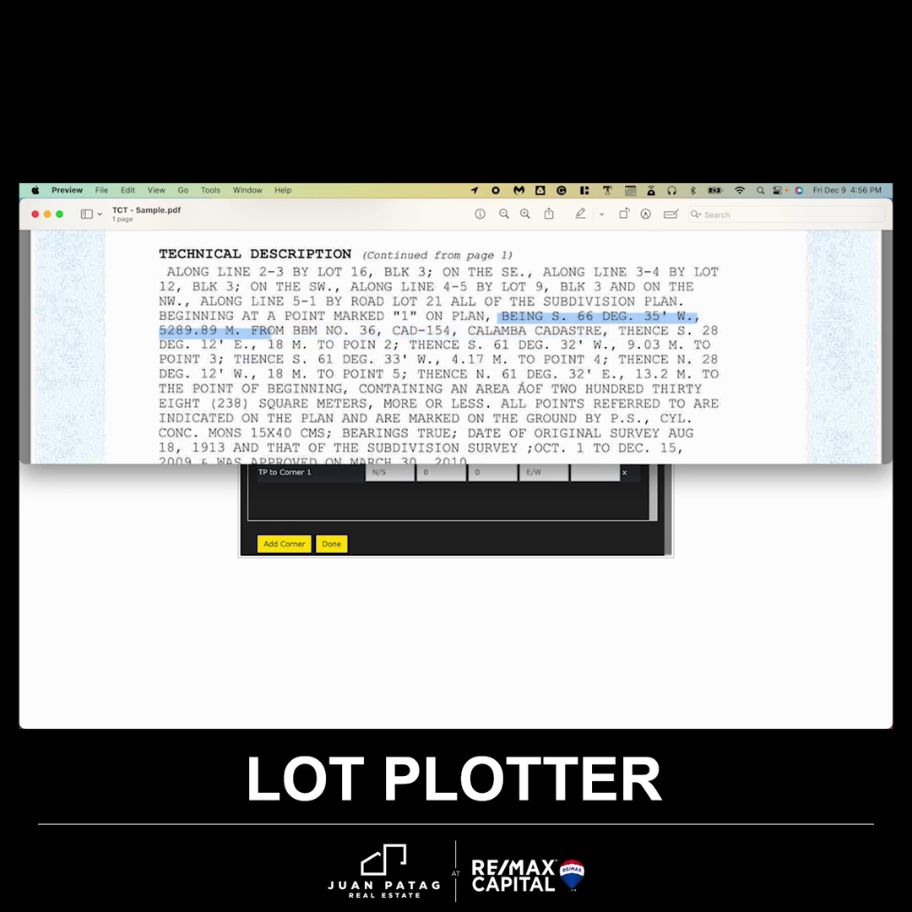
{"action": "key", "text": "super+Tab"}
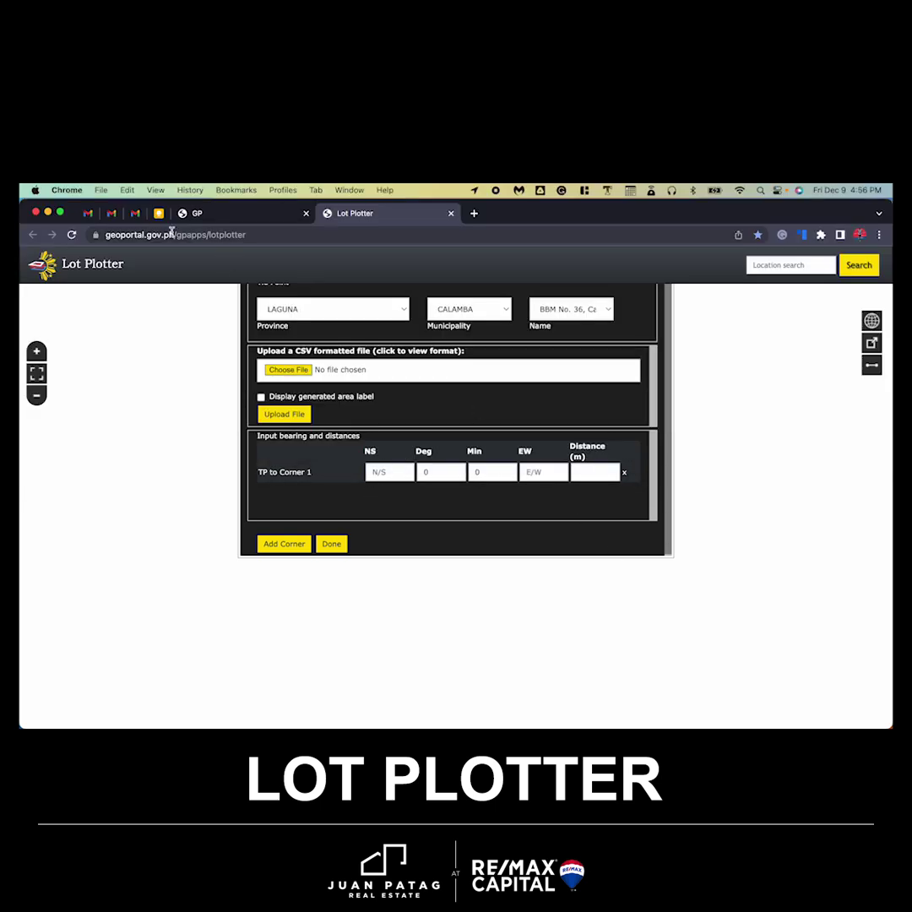
{"action": "left_click", "coordinate": [63, 216]}
Step: Enter the TP to Corner 1 course as S 66°35' W, 5289.89 m and add a corner row
{"action": "left_click", "coordinate": [405, 460]}
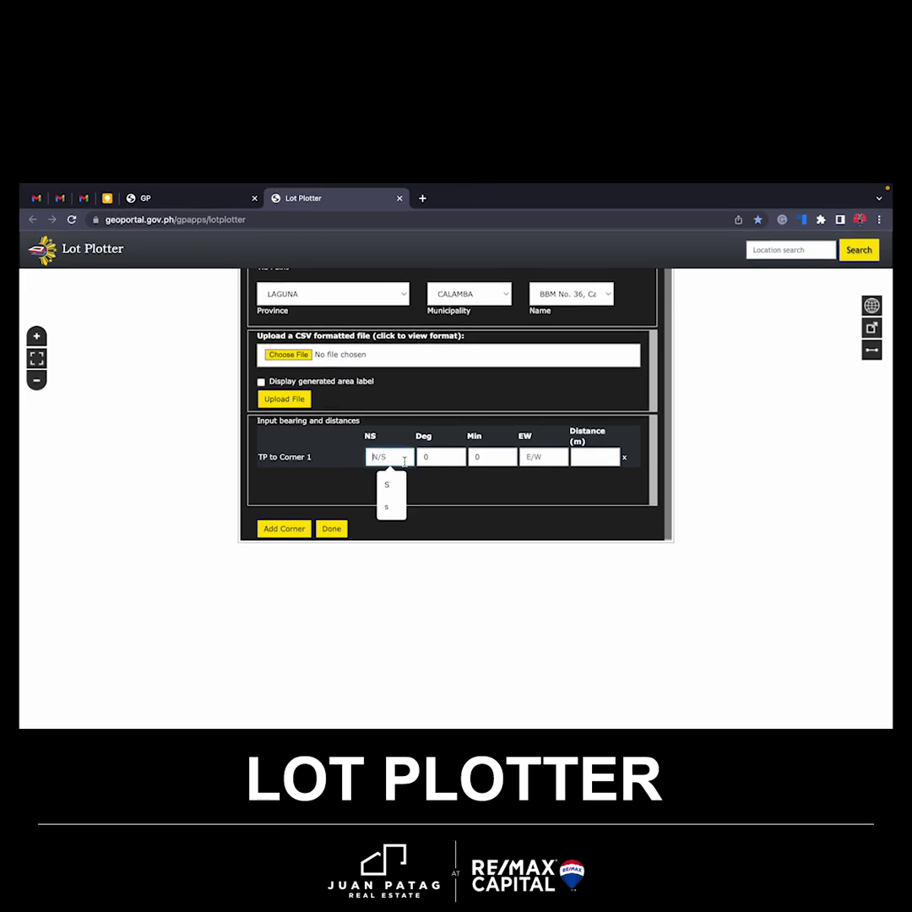
{"action": "type", "text": "S"}
{"action": "key", "text": "Tab"}
{"action": "type", "text": "66"}
{"action": "key", "text": "Tab"}
{"action": "type", "text": "35"}
{"action": "key", "text": "Tab"}
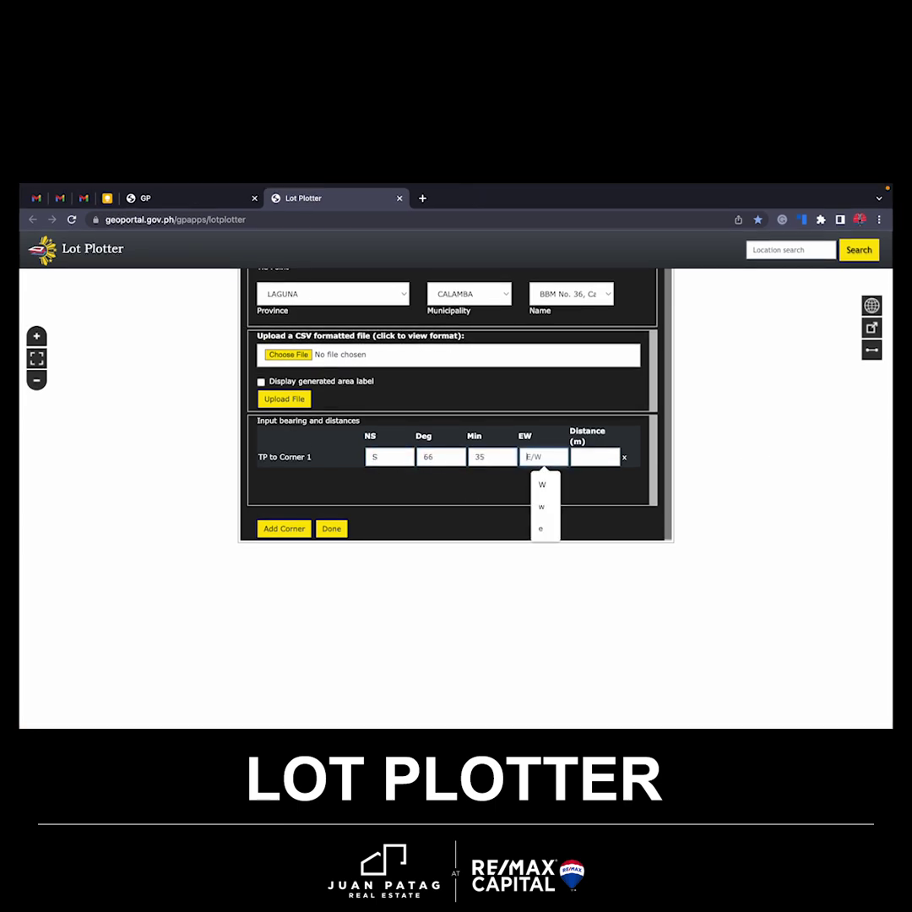
{"action": "type", "text": "W"}
{"action": "key", "text": "Tab"}
{"action": "type", "text": "5289.89"}
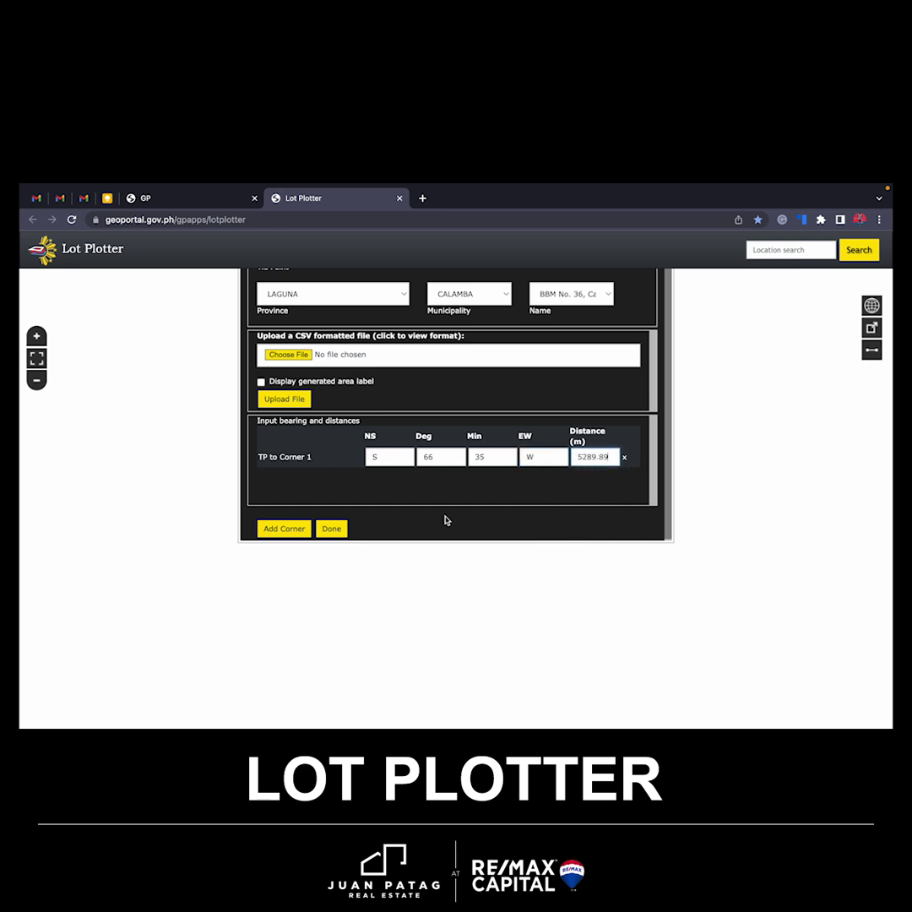
{"action": "left_click", "coordinate": [287, 531]}
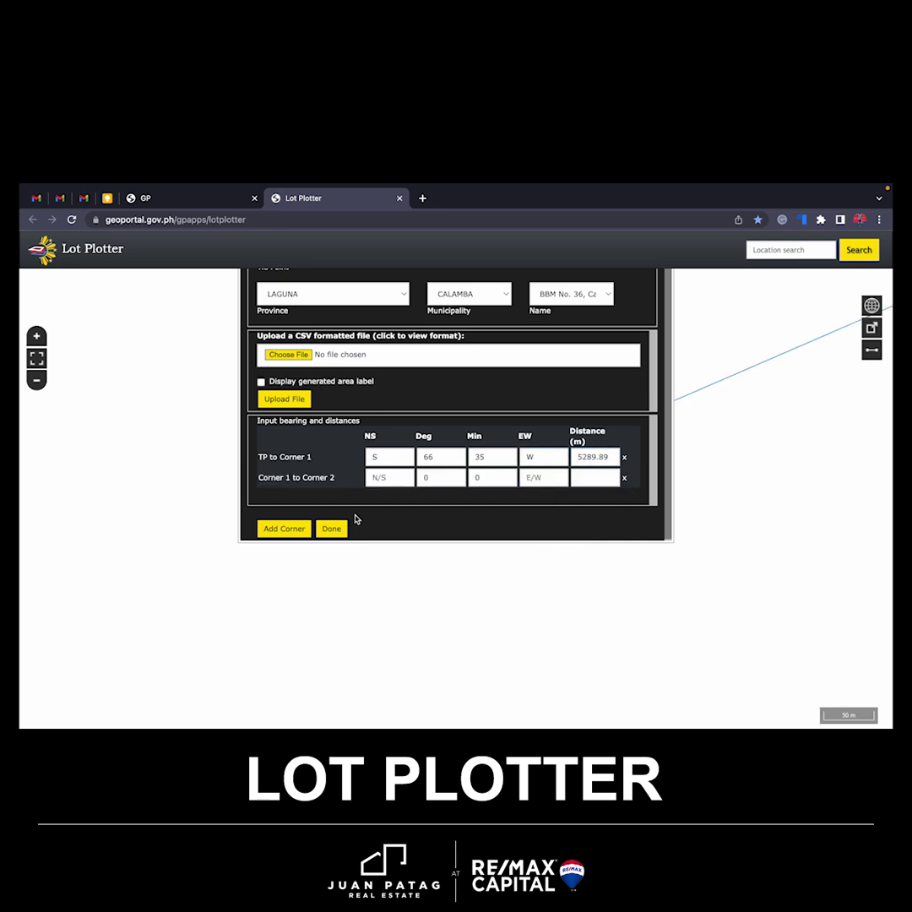
Step: Enter the Corner 1 to Corner 2 course as S, 12 minutes, E, 18 m and add a row
{"action": "left_click", "coordinate": [385, 479]}
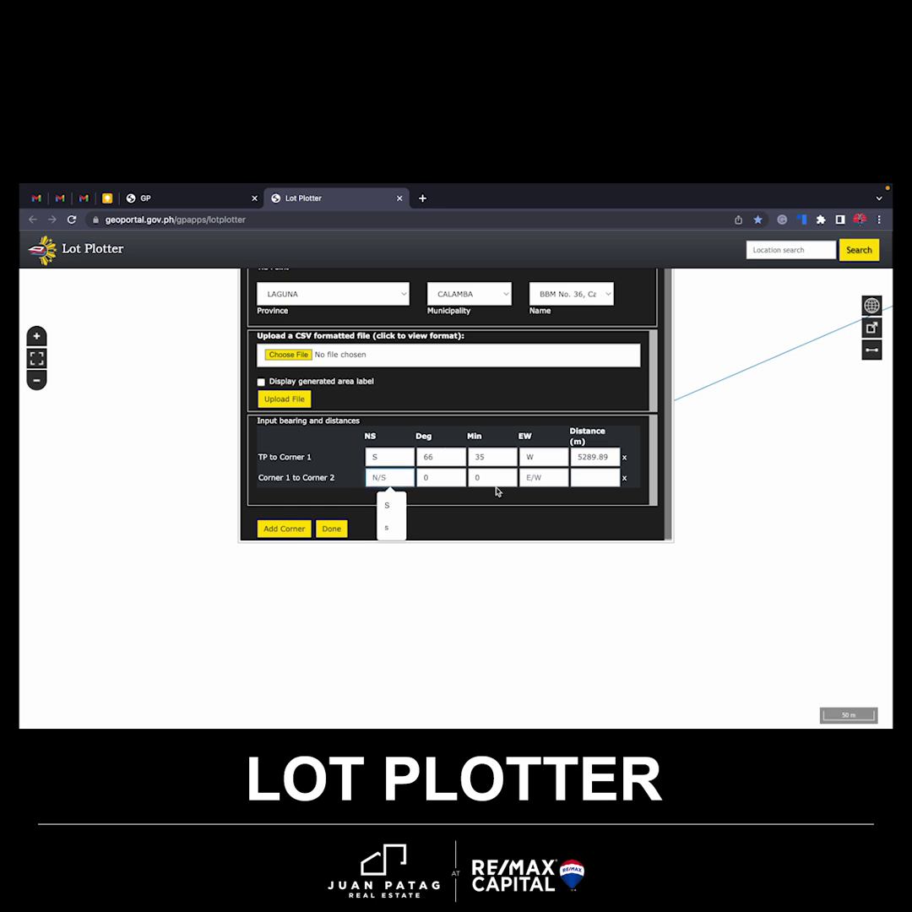
{"action": "type", "text": "S"}
{"action": "key", "text": "Tab"}
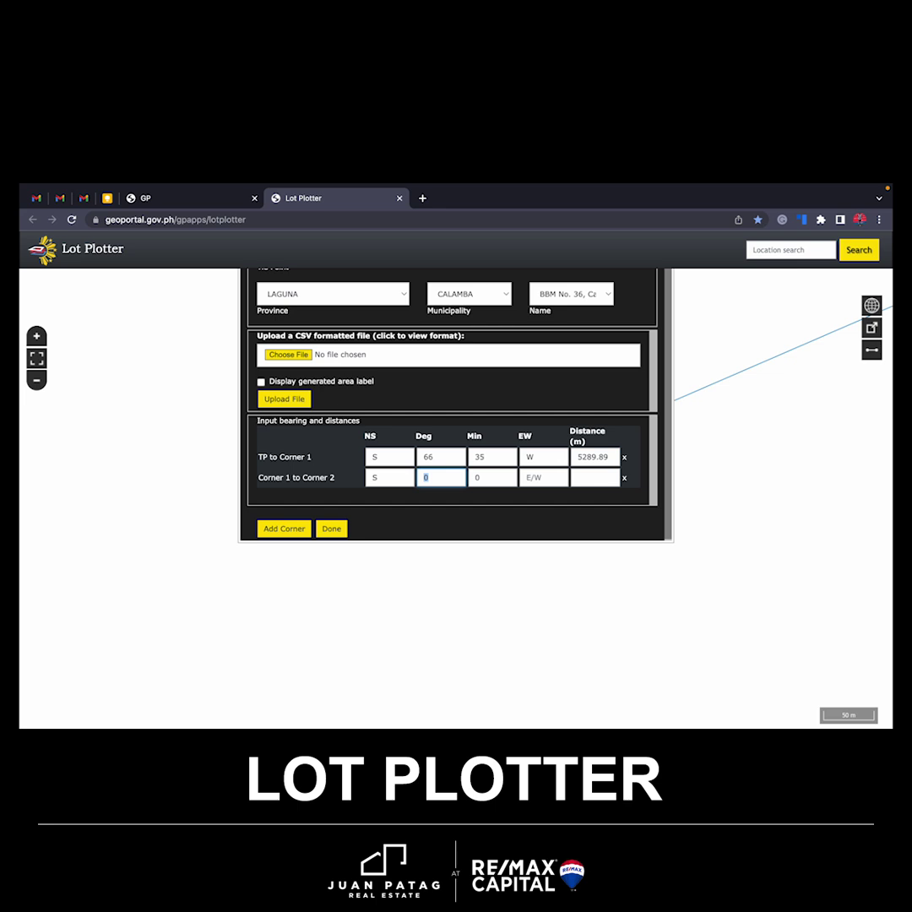
{"action": "key", "text": "Tab"}
{"action": "type", "text": "12"}
{"action": "key", "text": "Tab"}
{"action": "type", "text": "E"}
{"action": "key", "text": "Tab"}
{"action": "type", "text": "18"}
{"action": "left_click", "coordinate": [290, 531]}
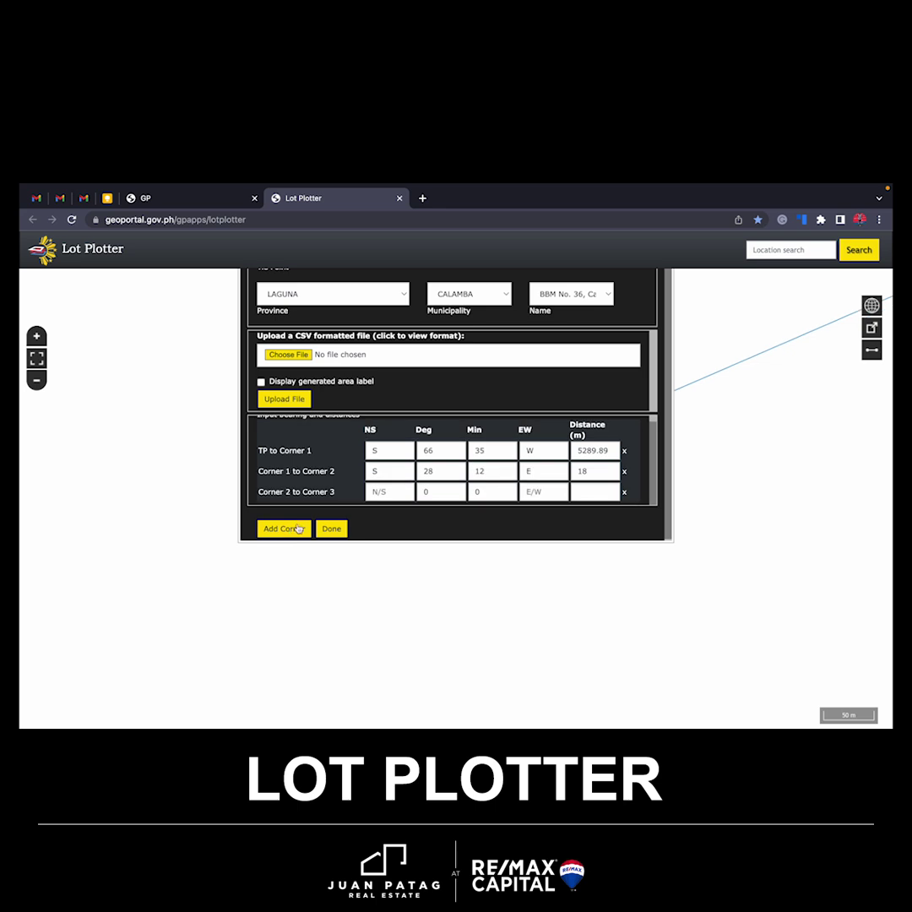
{"action": "key", "text": "Tab"}
Step: Enter the Corner 2 to Corner 3 course as S 61°32' W, 9.03 m and add a row
{"action": "left_click", "coordinate": [395, 490]}
{"action": "type", "text": "S"}
{"action": "key", "text": "Tab"}
{"action": "type", "text": "61"}
{"action": "key", "text": "Tab"}
{"action": "type", "text": "32"}
{"action": "key", "text": "Tab"}
{"action": "type", "text": "W"}
{"action": "key", "text": "Tab"}
{"action": "type", "text": "9.03"}
{"action": "left_click", "coordinate": [284, 528]}
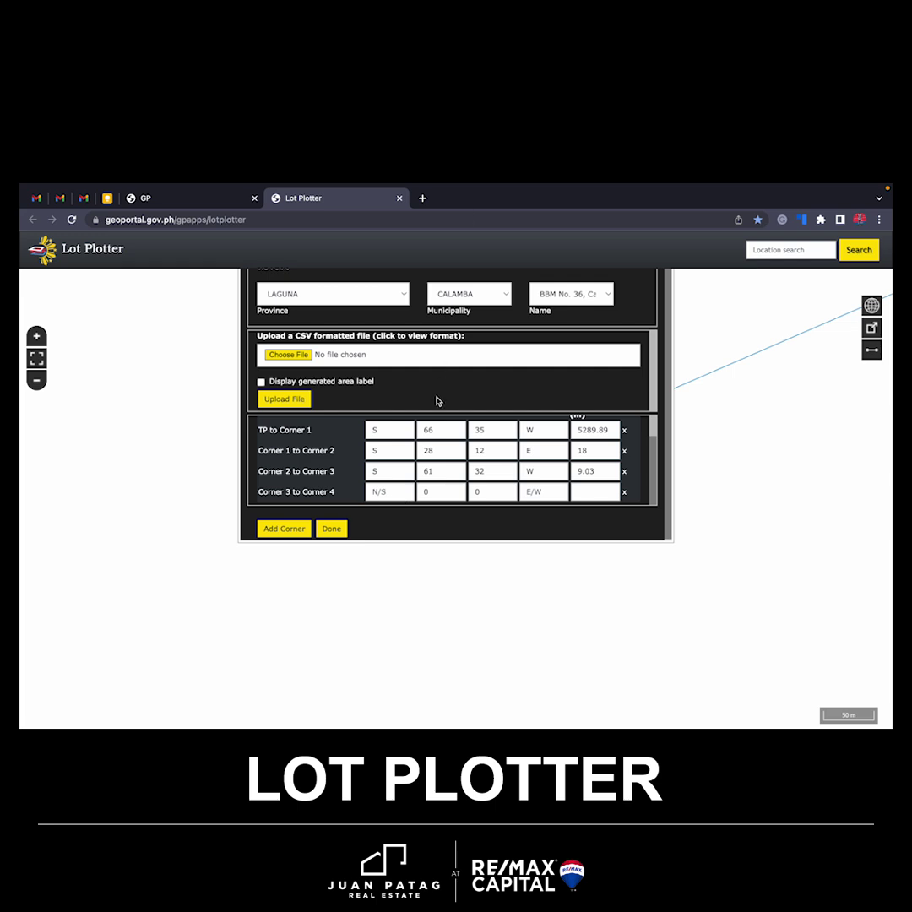
Step: Enter the Corner 3 to Corner 4 course as S 61°33' W, 4.17 m and add a row
{"action": "left_click", "coordinate": [402, 494]}
{"action": "type", "text": "S"}
{"action": "key", "text": "Tab"}
{"action": "type", "text": "61"}
{"action": "key", "text": "Tab"}
{"action": "type", "text": "33"}
{"action": "key", "text": "Tab"}
{"action": "type", "text": "W"}
{"action": "key", "text": "Tab"}
{"action": "type", "text": "4.17"}
{"action": "key", "text": "Return"}
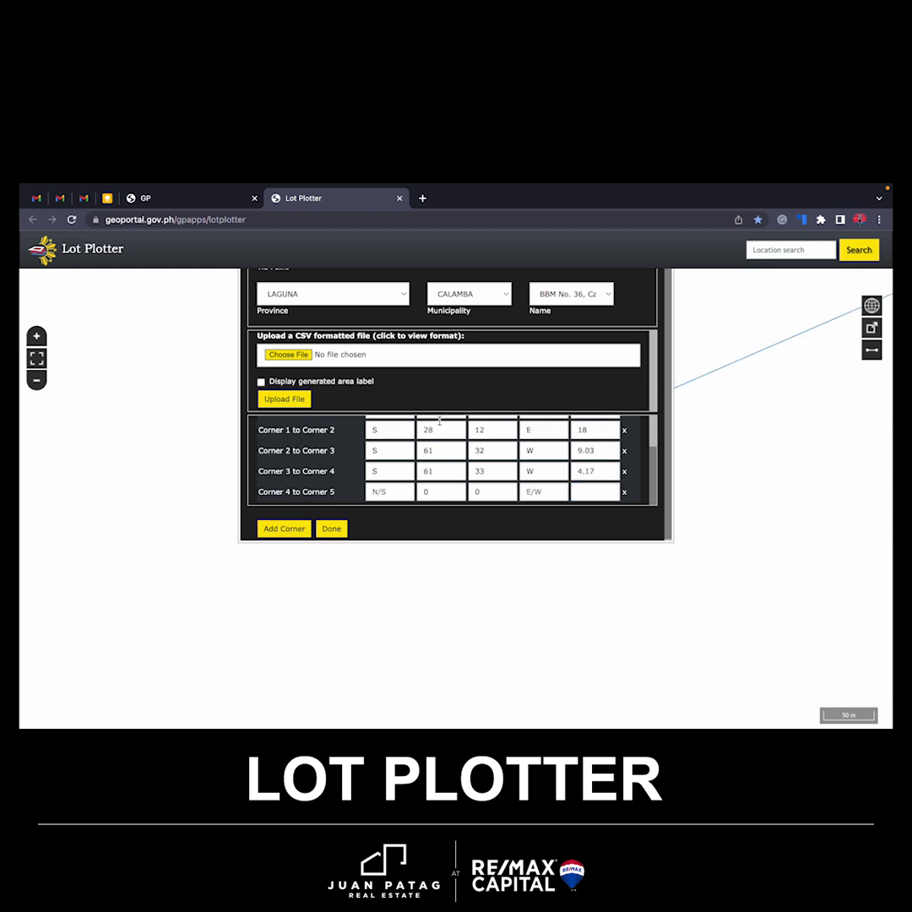
Step: Enter the Corner 4 to Corner 5 course as N 28°12' W, 18 m and add a row
{"action": "type", "text": "N"}
{"action": "key", "text": "Tab"}
{"action": "type", "text": "28"}
{"action": "key", "text": "Tab"}
{"action": "type", "text": "12"}
{"action": "key", "text": "Tab"}
{"action": "type", "text": "W"}
{"action": "key", "text": "Tab"}
{"action": "type", "text": "18"}
{"action": "key", "text": "Return"}
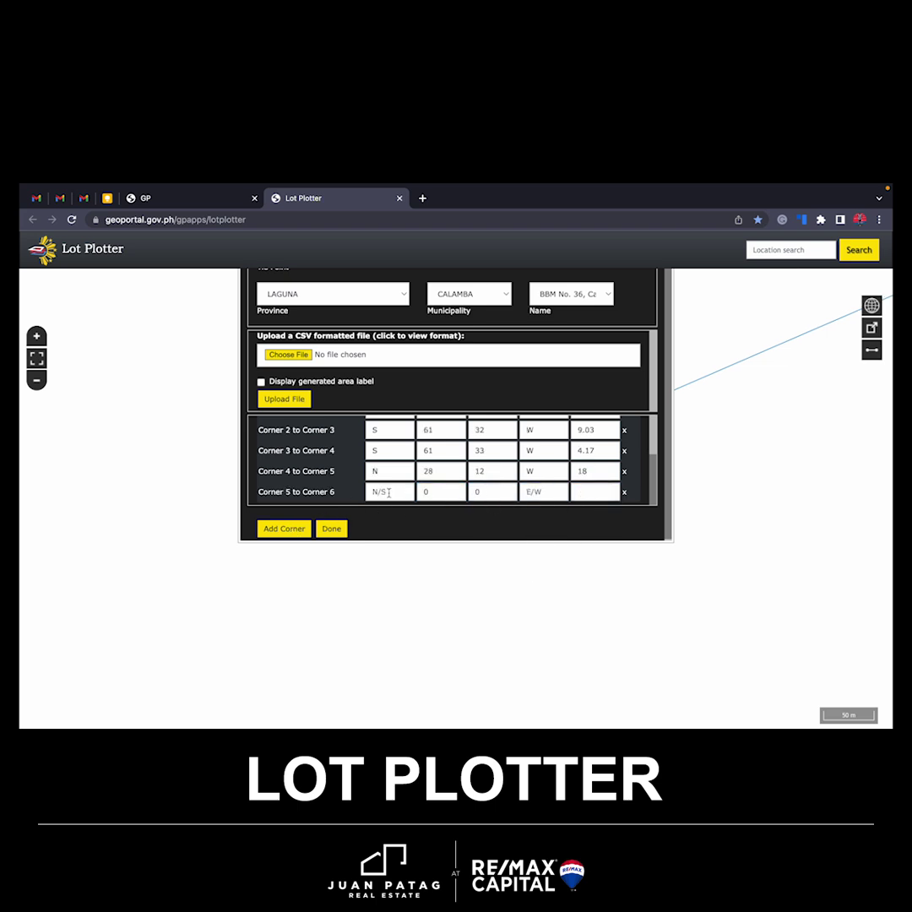
Step: Enter the Corner 5 to Corner 6 course as N 61°32' E, 13.2 m
{"action": "left_click", "coordinate": [389, 493]}
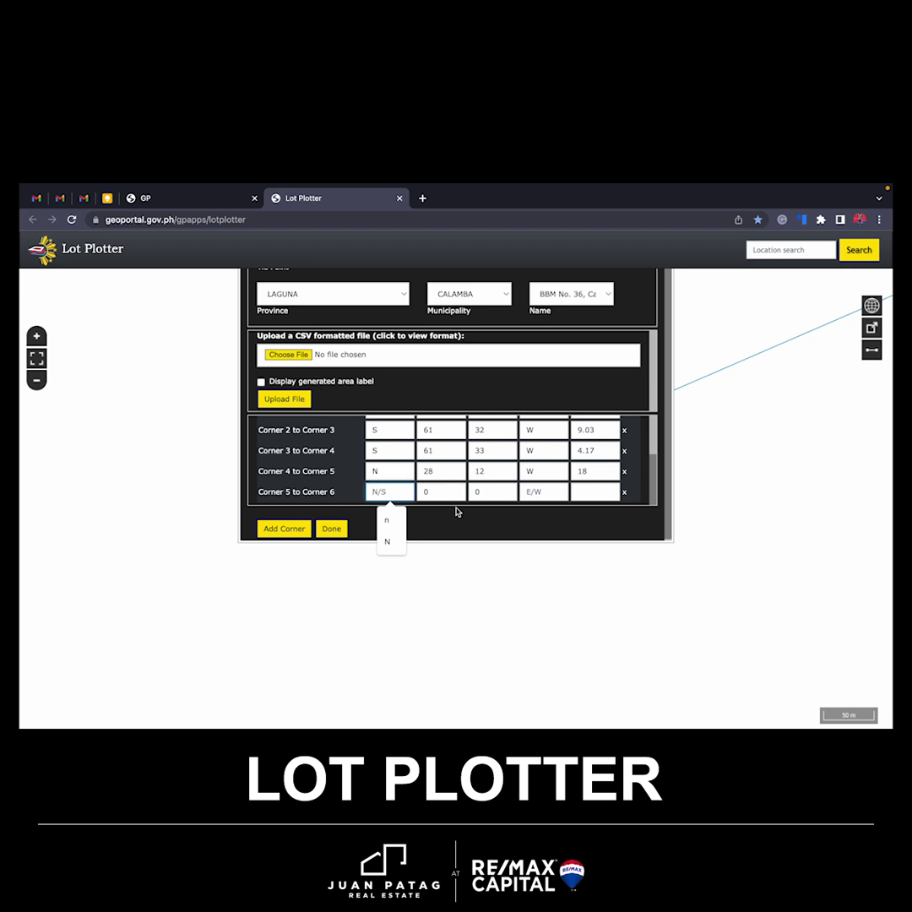
{"action": "type", "text": "N"}
{"action": "key", "text": "Tab"}
{"action": "type", "text": "61"}
{"action": "key", "text": "Tab"}
{"action": "key", "text": "Tab"}
{"action": "type", "text": "E"}
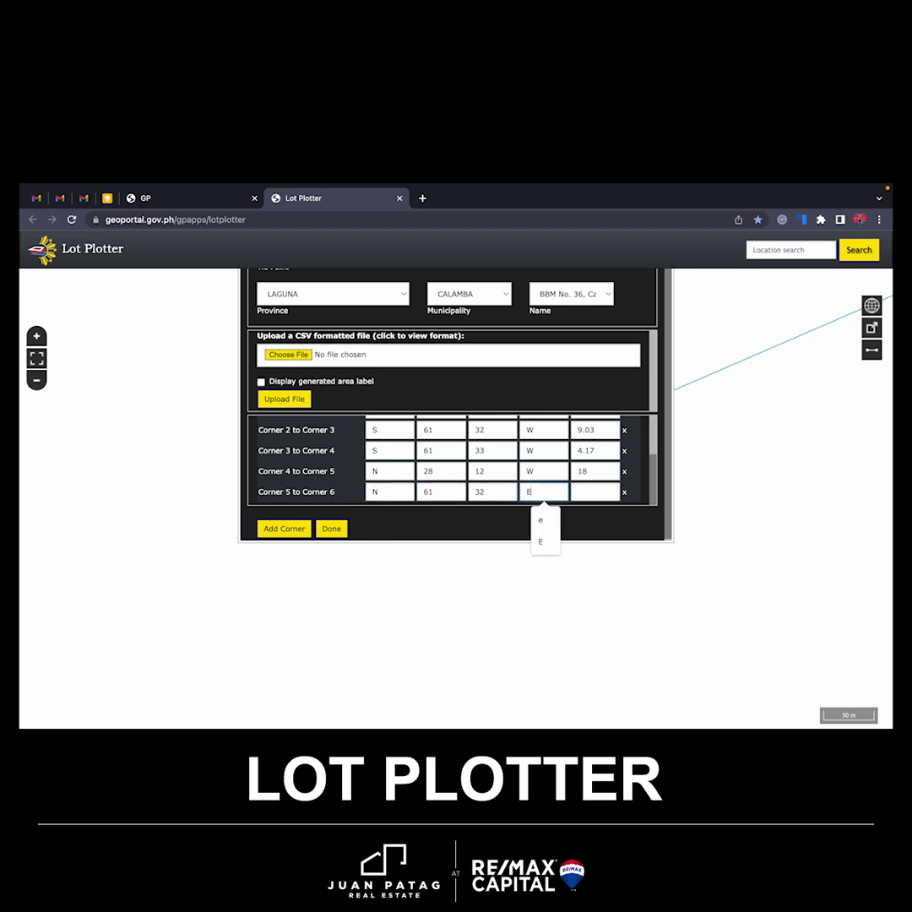
{"action": "key", "text": "Tab"}
{"action": "type", "text": "13.2"}
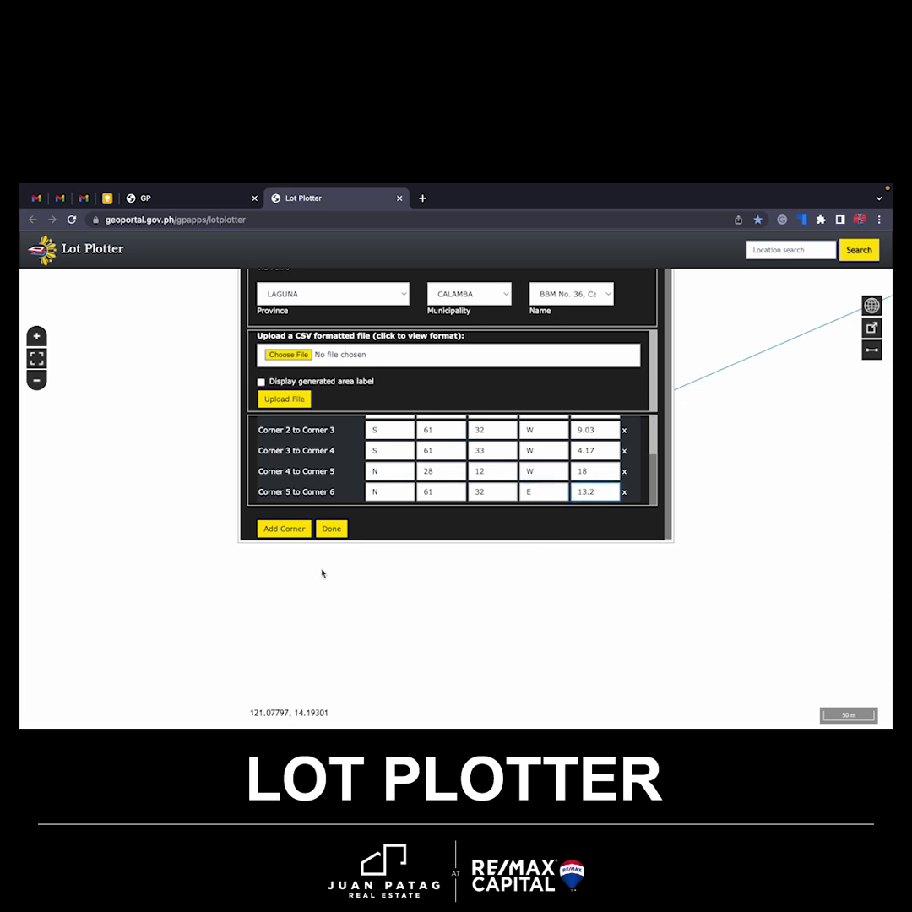
Step: Plot the lot polygon with Done, zoom in, and bring up the Basemap panel
{"action": "left_click", "coordinate": [332, 529]}
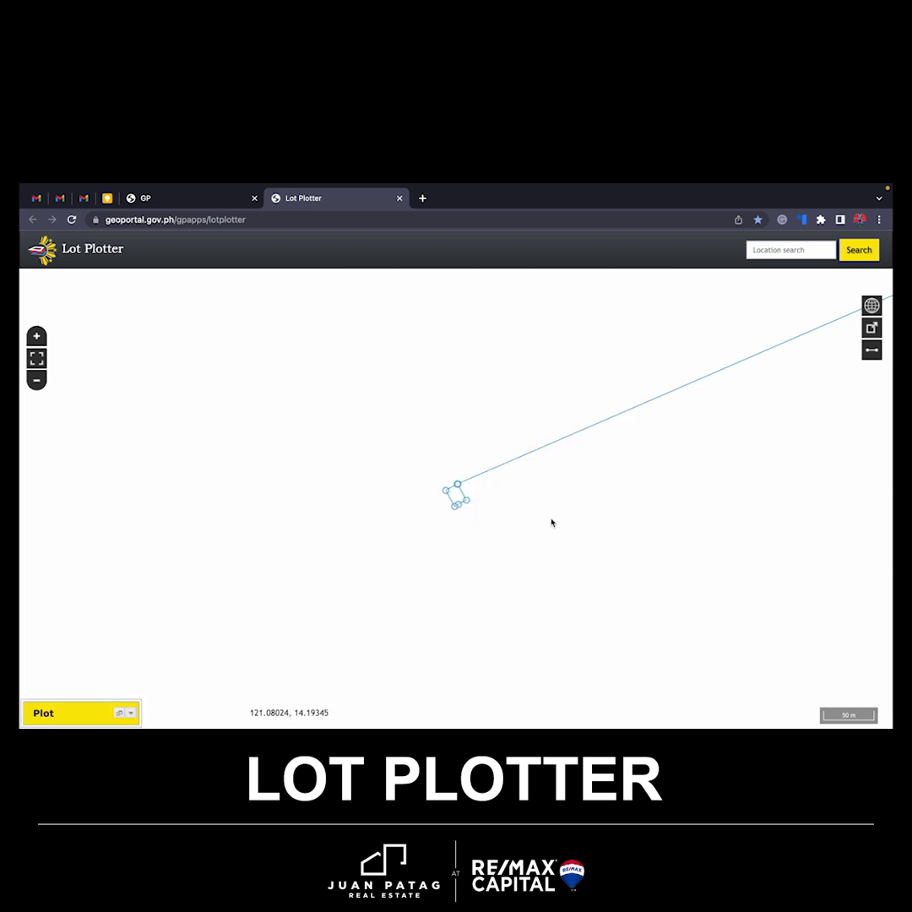
{"action": "scroll", "coordinate": [549, 520], "scroll_direction": "up", "scroll_amount": 2}
{"action": "scroll", "coordinate": [551, 531], "scroll_direction": "up", "scroll_amount": 1}
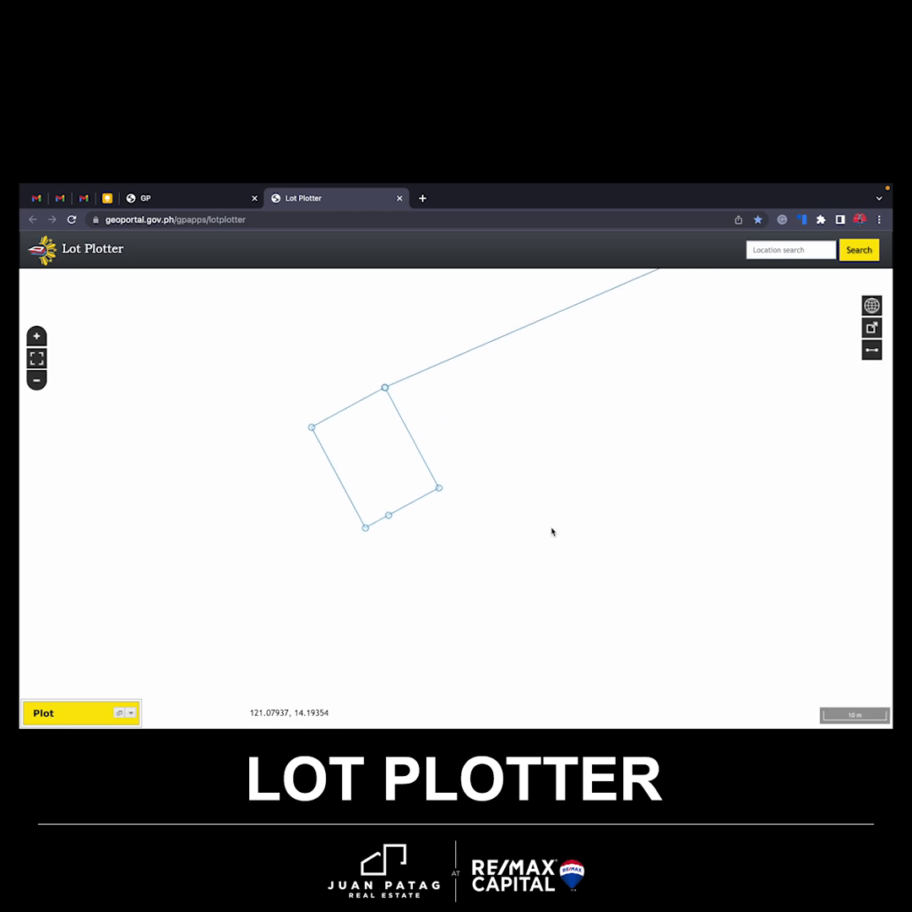
{"action": "left_click", "coordinate": [872, 305]}
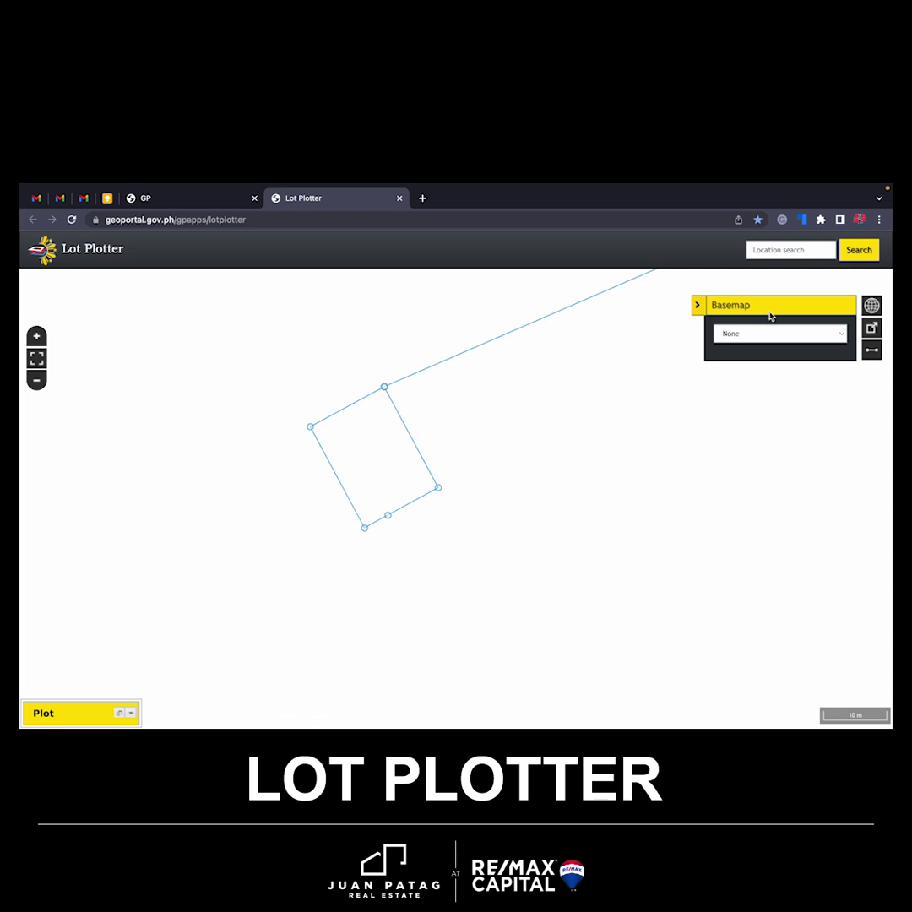
Step: Switch the basemap to Google Map satellite imagery and frame the plotted lot along its tie line
{"action": "left_click", "coordinate": [755, 334]}
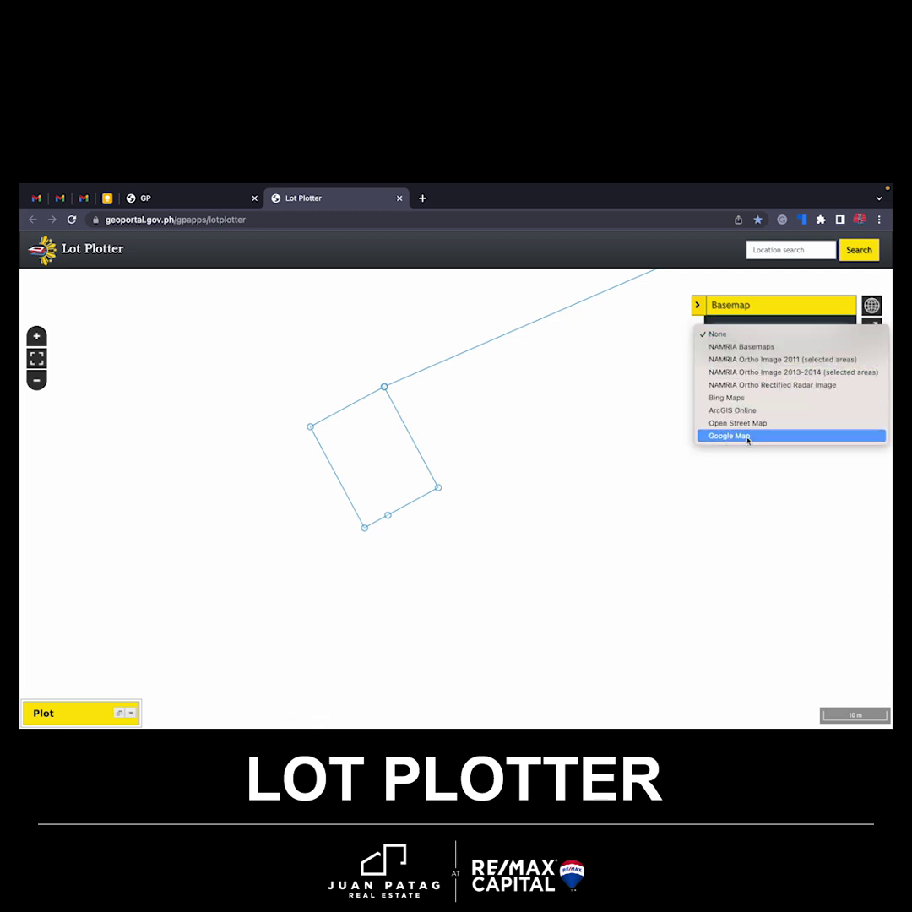
{"action": "left_click", "coordinate": [747, 436]}
{"action": "scroll", "coordinate": [465, 417], "scroll_direction": "down", "scroll_amount": 2}
{"action": "scroll", "coordinate": [566, 379], "scroll_direction": "down", "scroll_amount": 3}
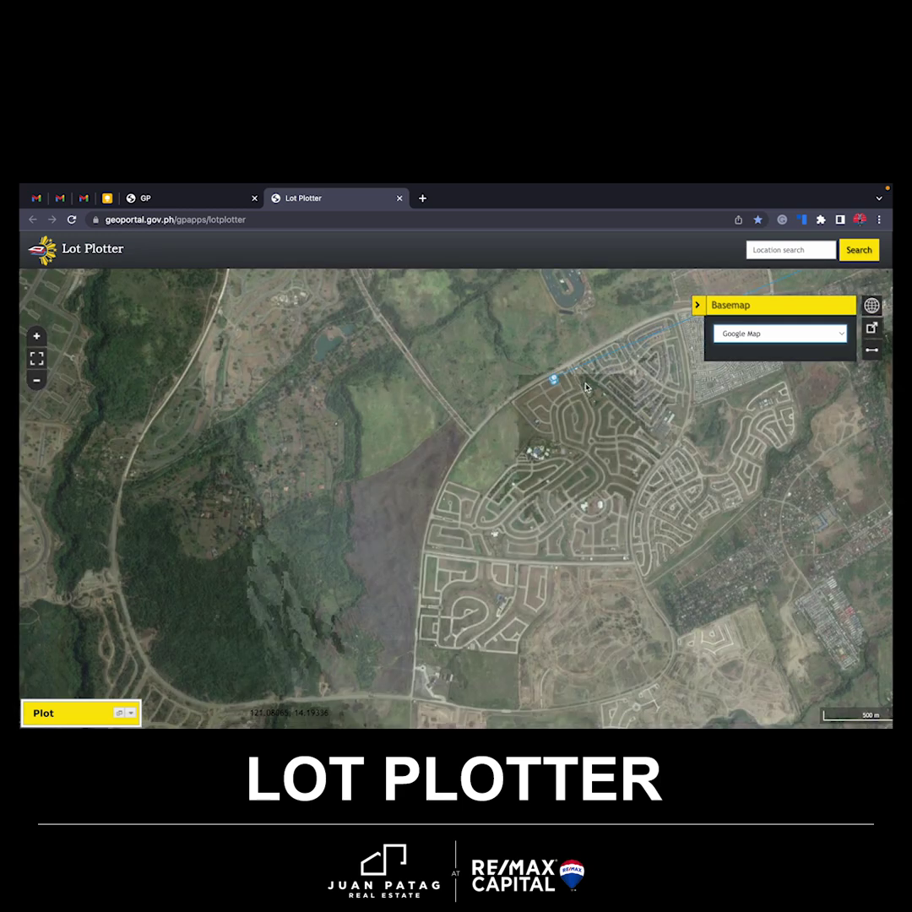
{"action": "left_click_drag", "start_coordinate": [585, 385], "coordinate": [568, 465]}
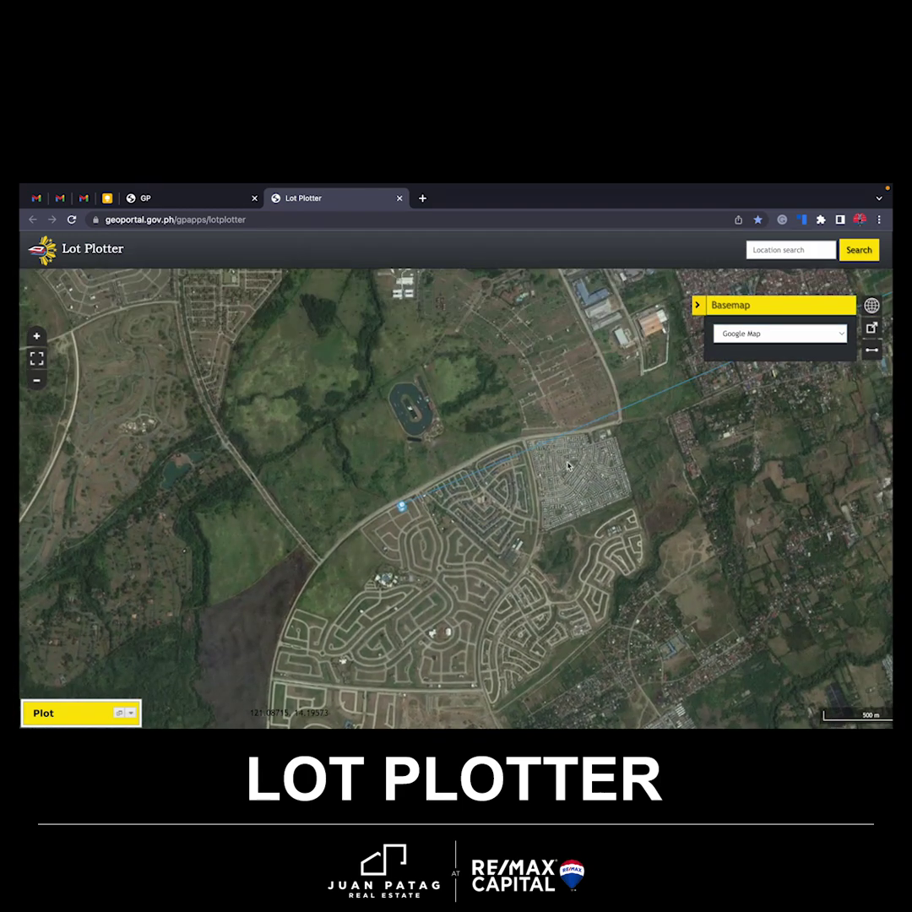
{"action": "scroll", "coordinate": [565, 421], "scroll_direction": "down", "scroll_amount": 1}
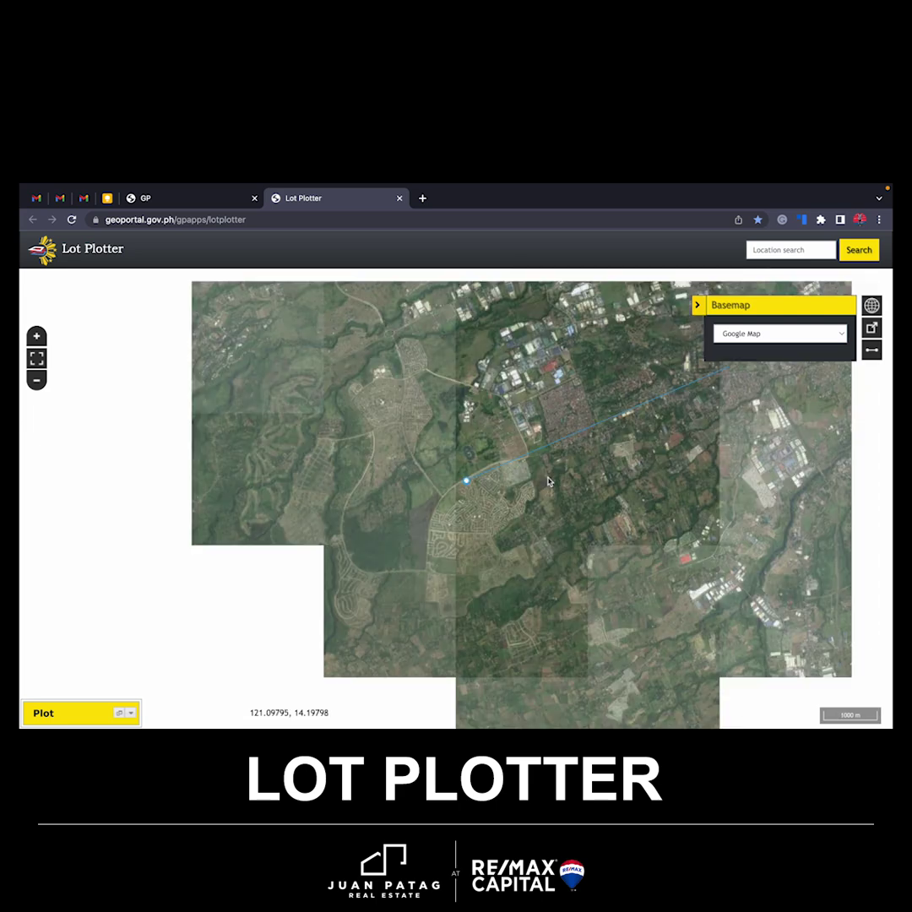
{"action": "left_click_drag", "start_coordinate": [473, 481], "coordinate": [360, 556]}
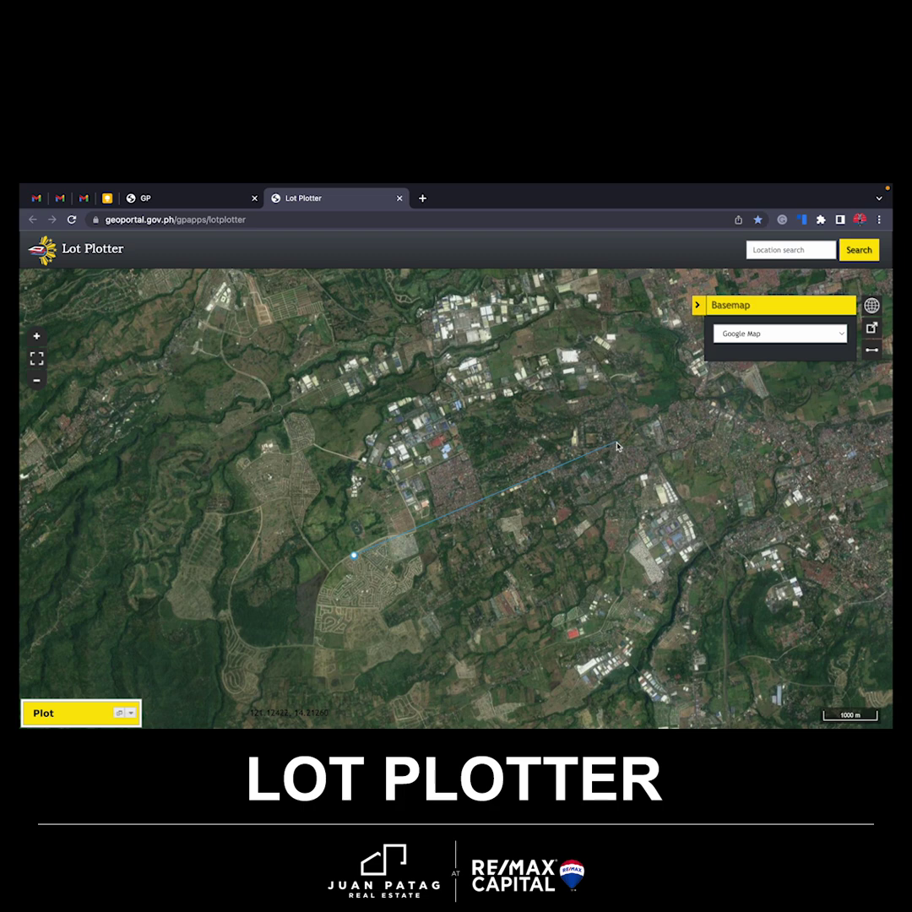
{"action": "scroll", "coordinate": [631, 460], "scroll_direction": "up", "scroll_amount": 4}
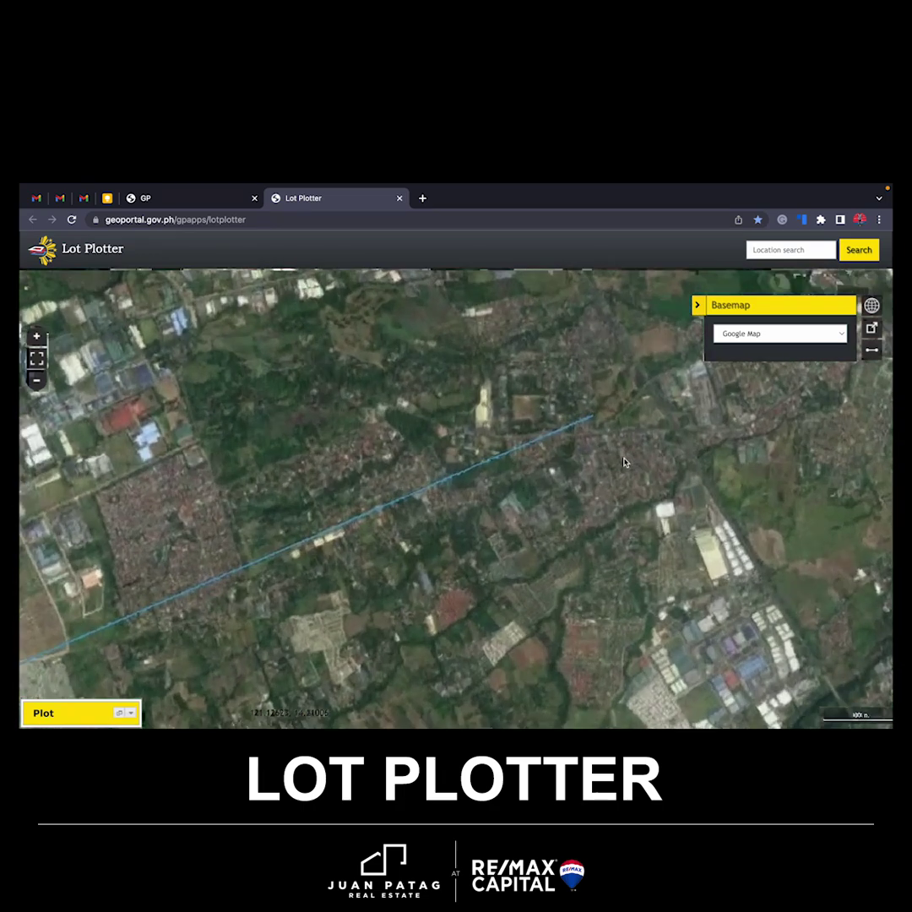